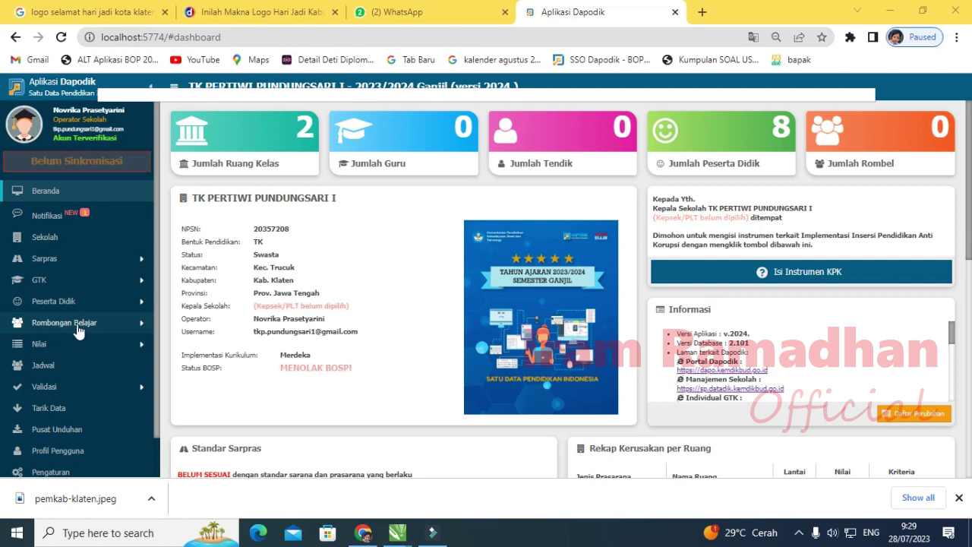
# Step: Copy all teacher assignment data (Data Penugasan PTK) from TA 2022/2023 into the Guru table under GTK
pyautogui.click(62, 283)
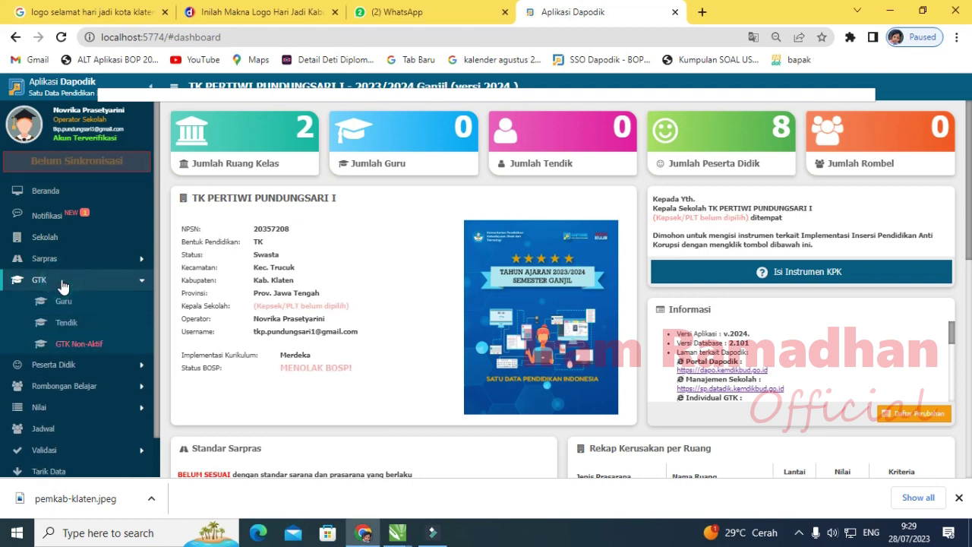
pyautogui.click(62, 300)
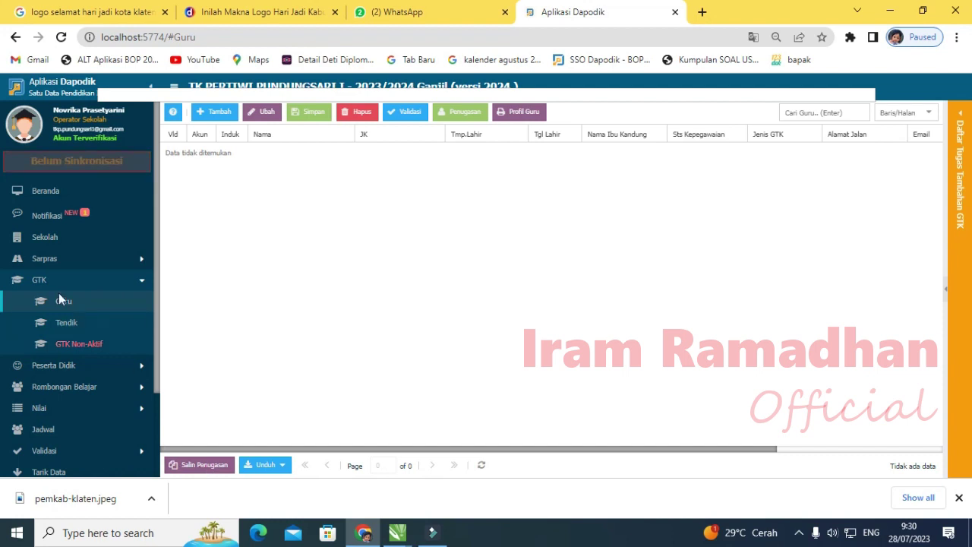
pyautogui.click(54, 282)
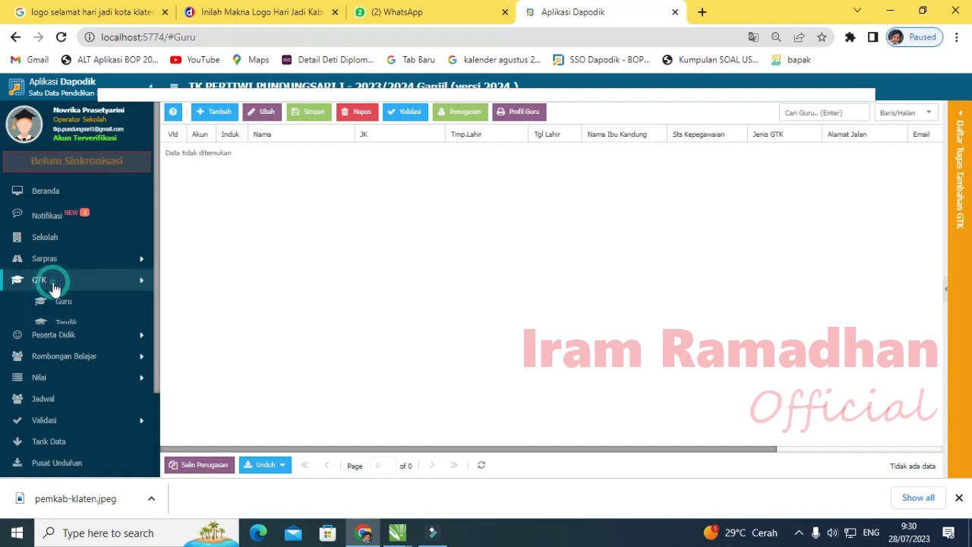
pyautogui.click(42, 280)
pyautogui.click(60, 302)
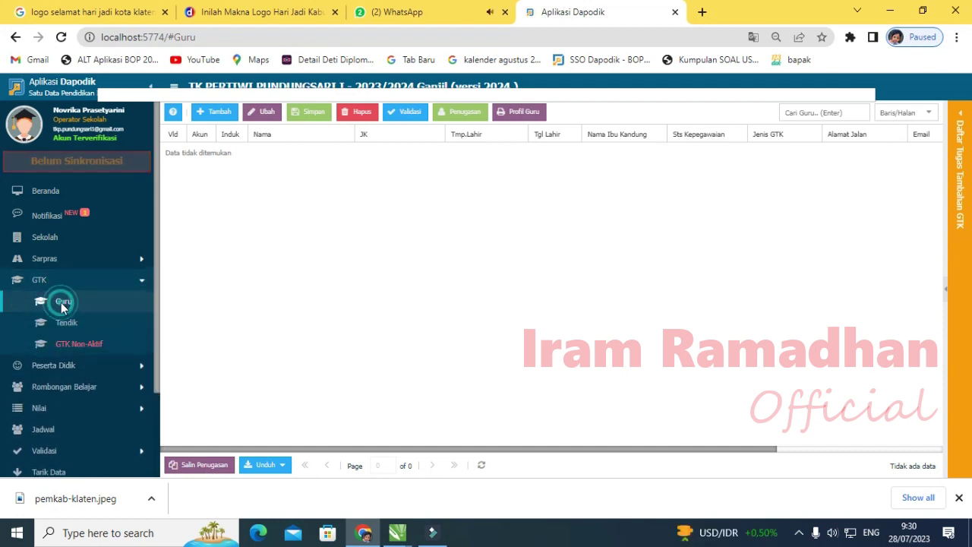
pyautogui.click(206, 466)
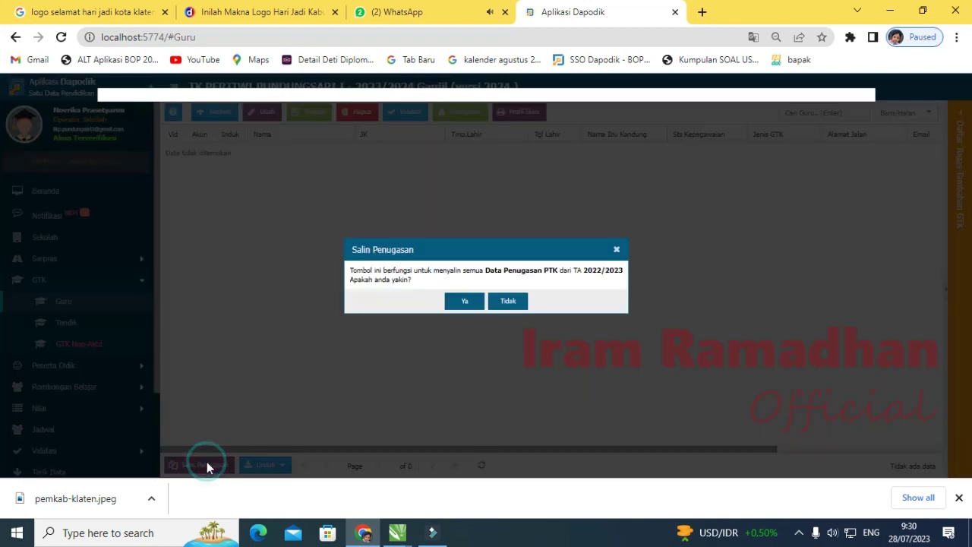
pyautogui.click(462, 306)
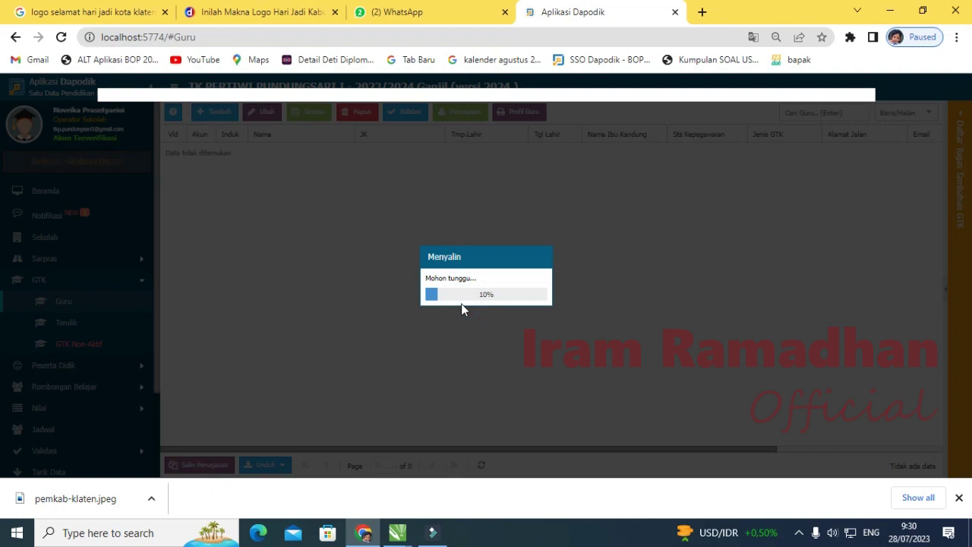
pyautogui.click(486, 298)
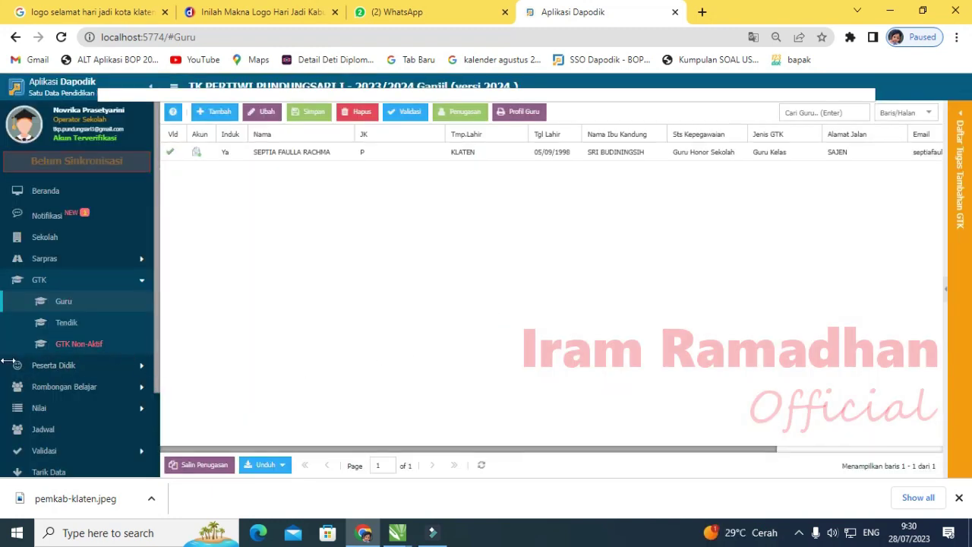
# Step: Open the Peserta Didik table and dismiss its information notice
pyautogui.click(67, 365)
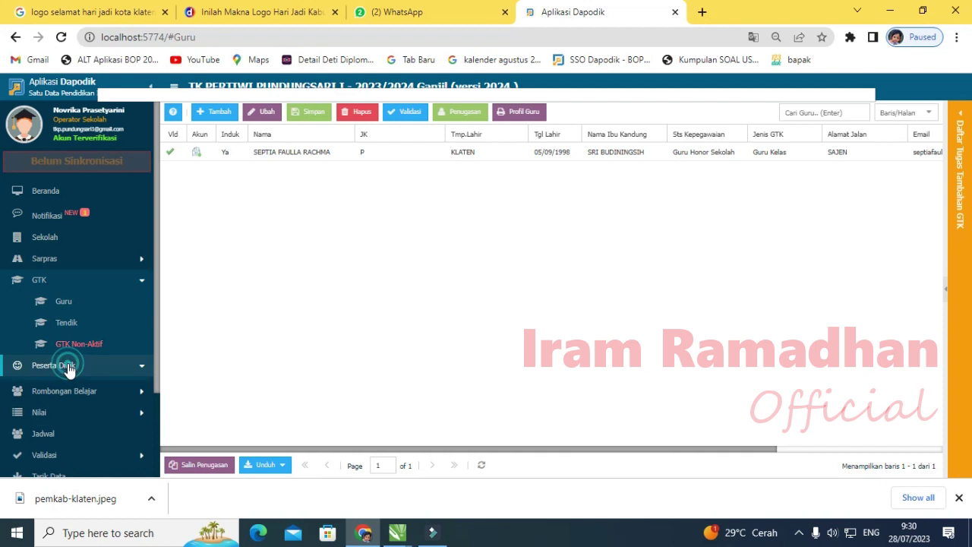
pyautogui.click(43, 287)
pyautogui.click(72, 320)
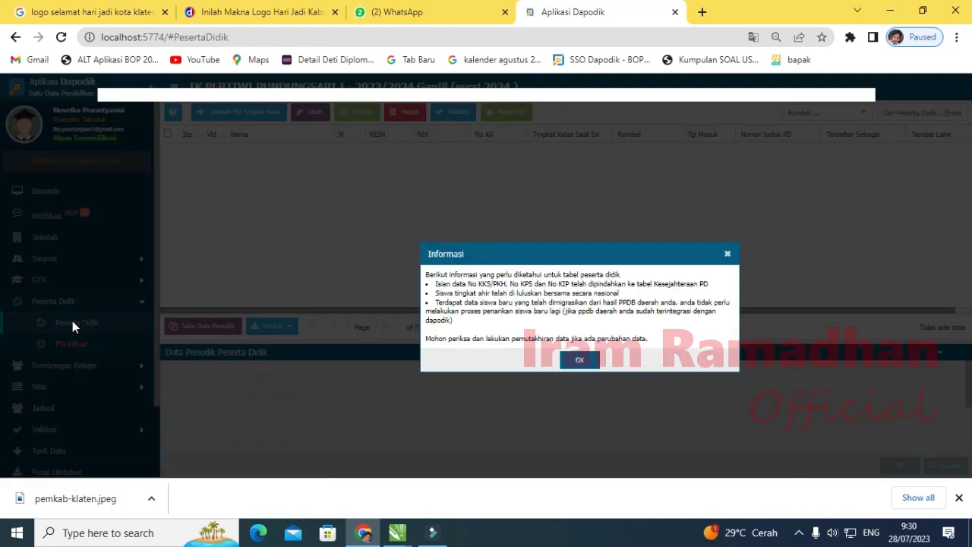
pyautogui.click(563, 361)
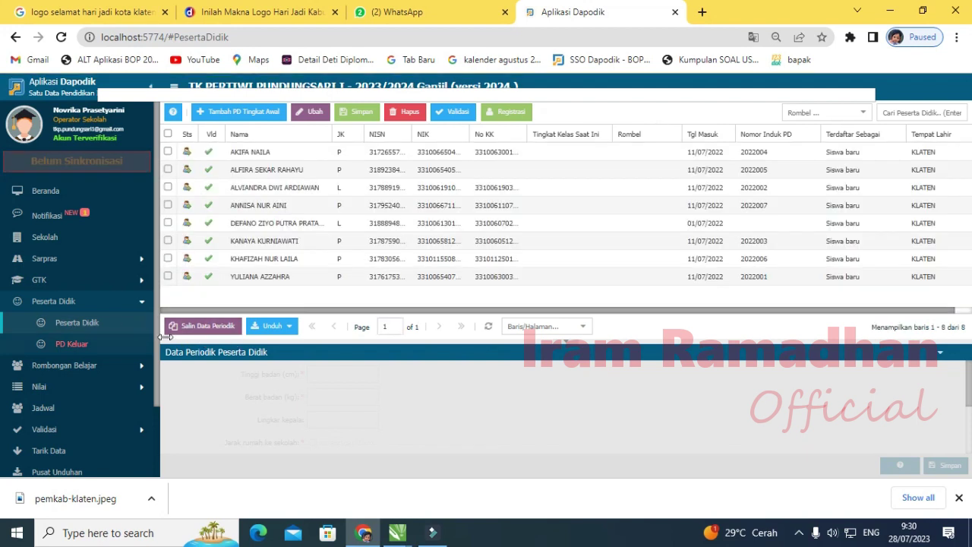
# Step: Copy the periodic data of all active students from TA 2022/2023 semester 2
pyautogui.click(66, 302)
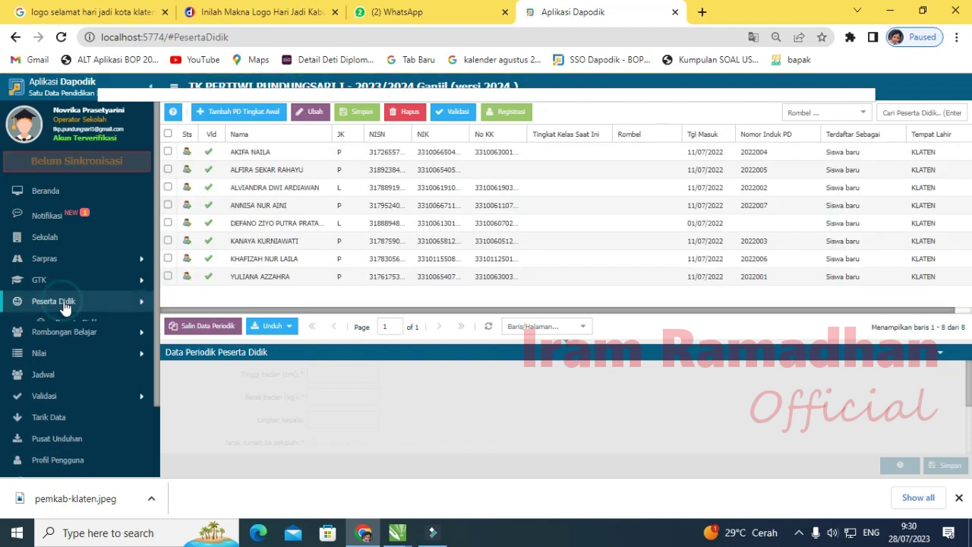
pyautogui.click(70, 305)
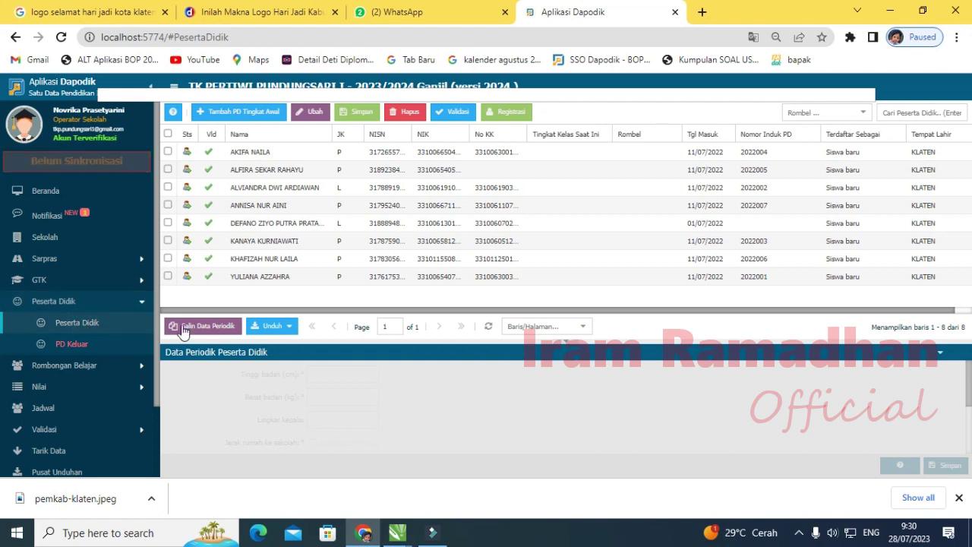
pyautogui.click(207, 326)
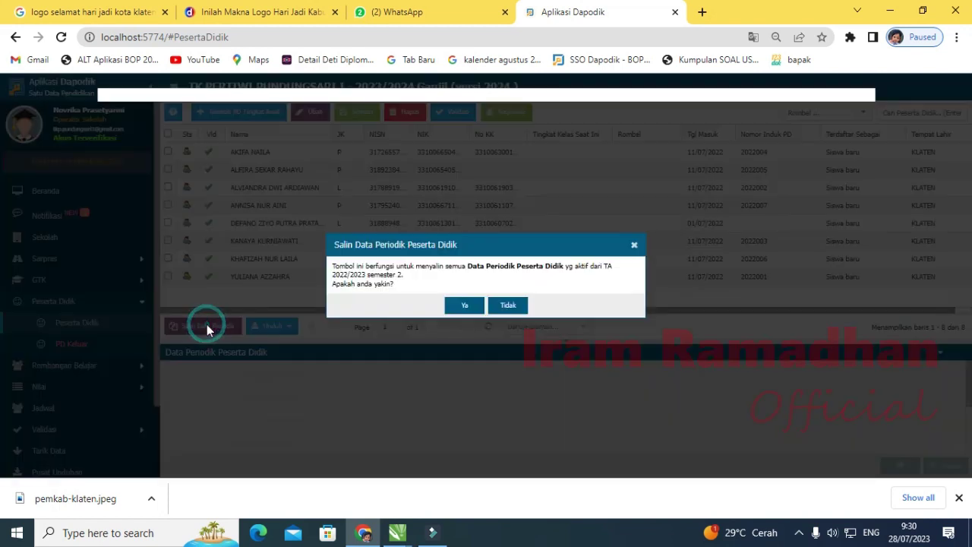
pyautogui.click(471, 306)
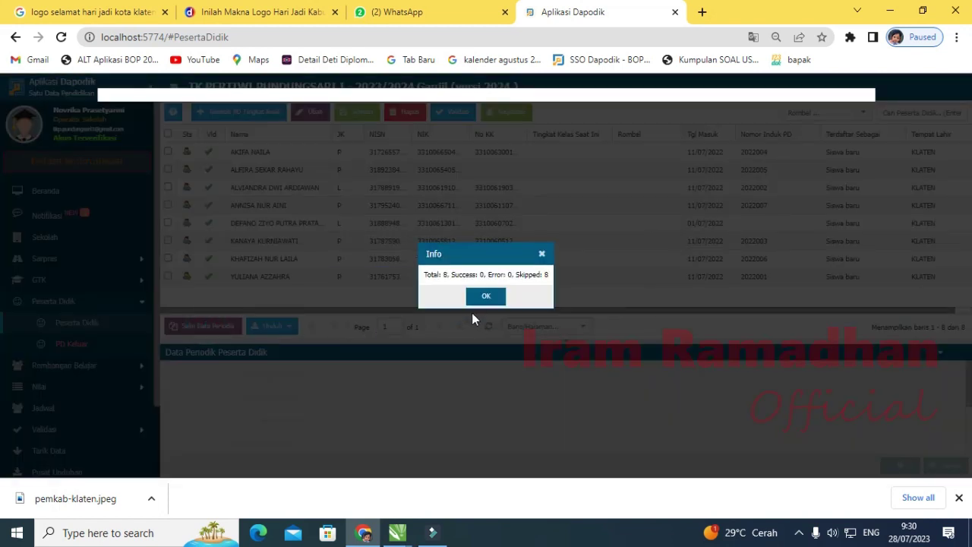
pyautogui.click(485, 298)
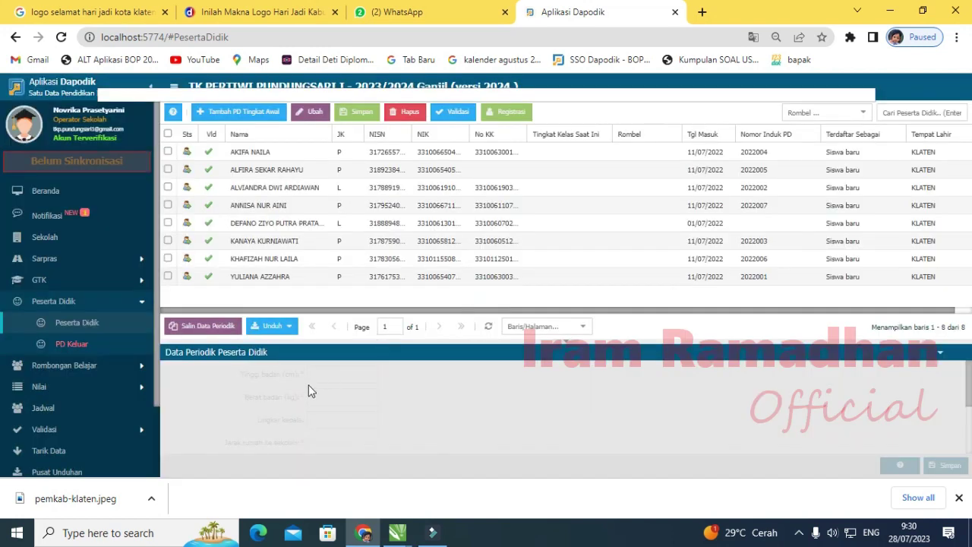
# Step: Open the Reguler class groups table under Rombongan Belajar
pyautogui.click(48, 307)
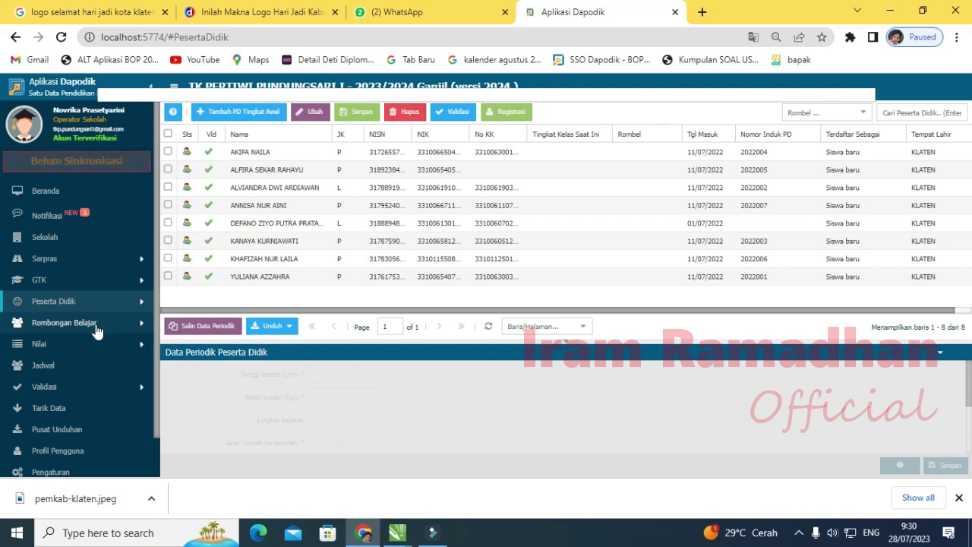
pyautogui.click(67, 327)
pyautogui.click(66, 328)
pyautogui.click(66, 328)
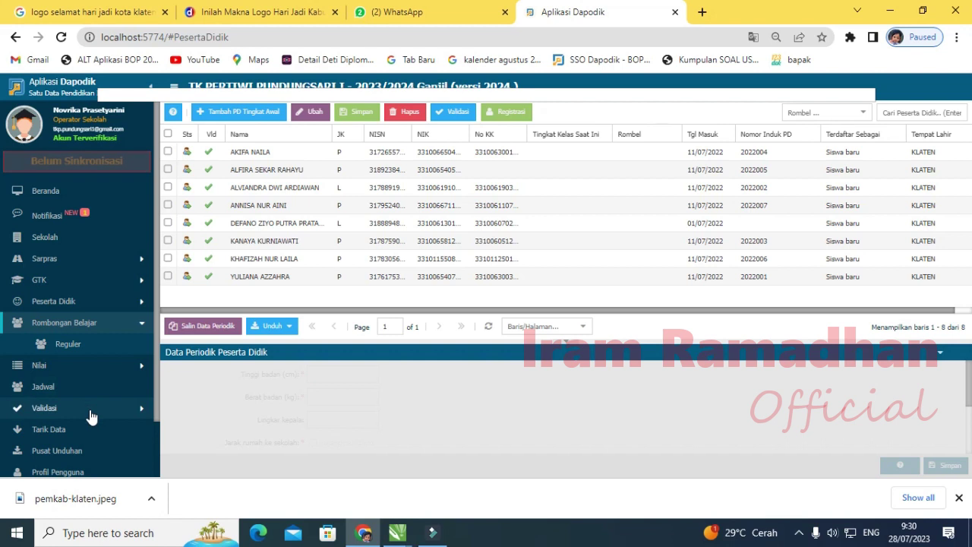
pyautogui.click(71, 345)
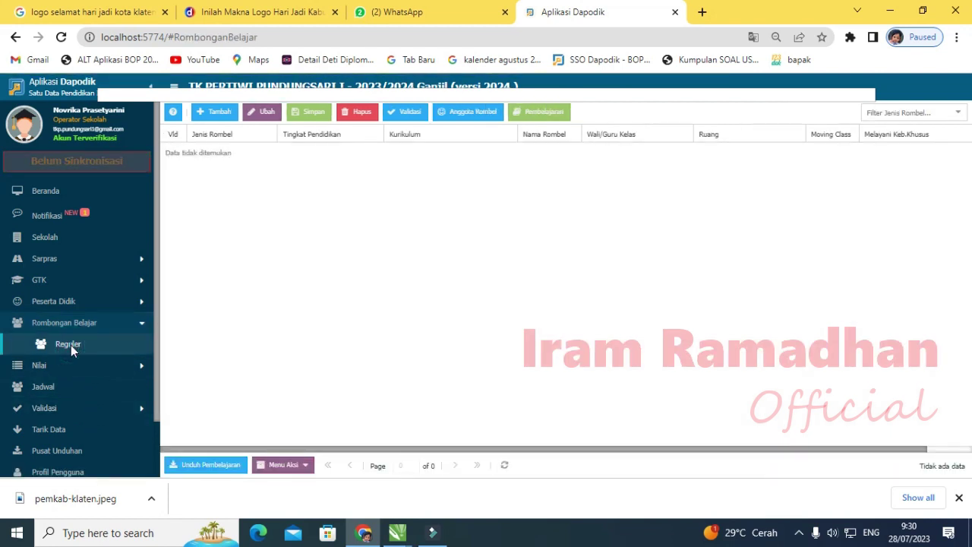
# Step: Add a class group with Jenis Rombel Kelas and Tingkat Pendidikan Kelompok B
pyautogui.click(219, 114)
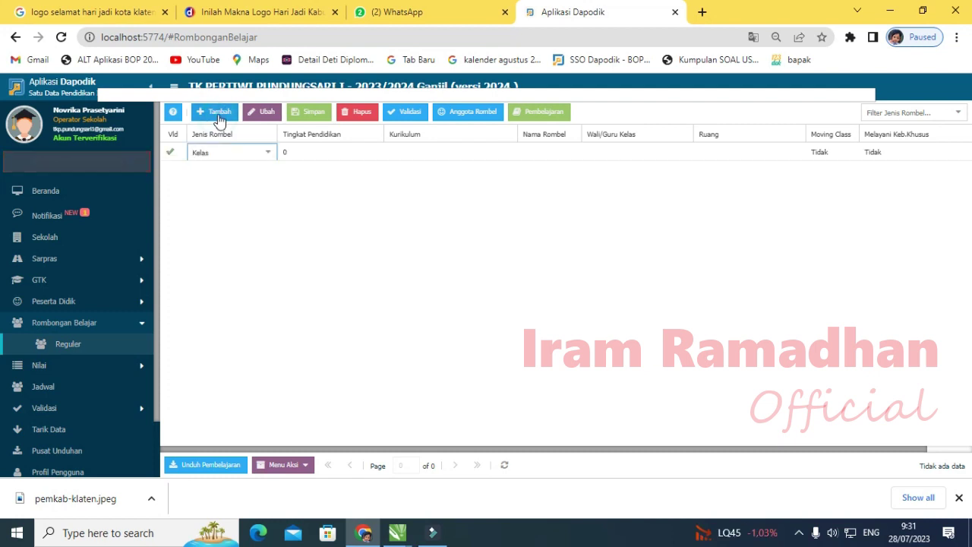
pyautogui.click(267, 154)
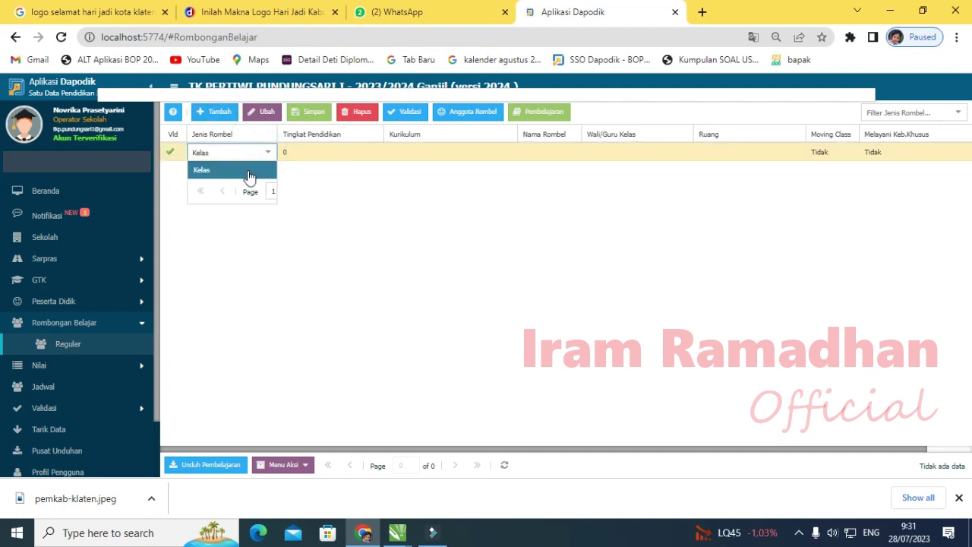
pyautogui.click(249, 171)
pyautogui.click(332, 152)
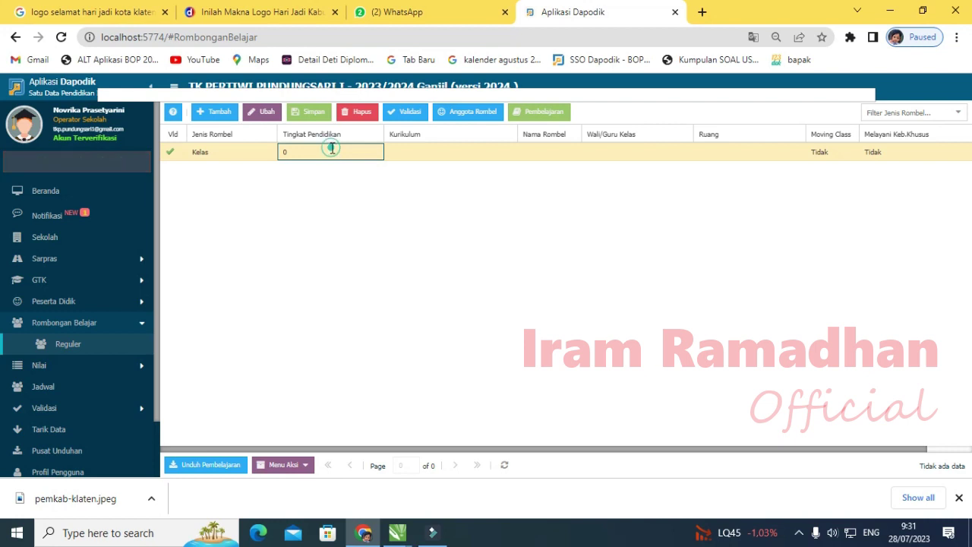
pyautogui.click(375, 152)
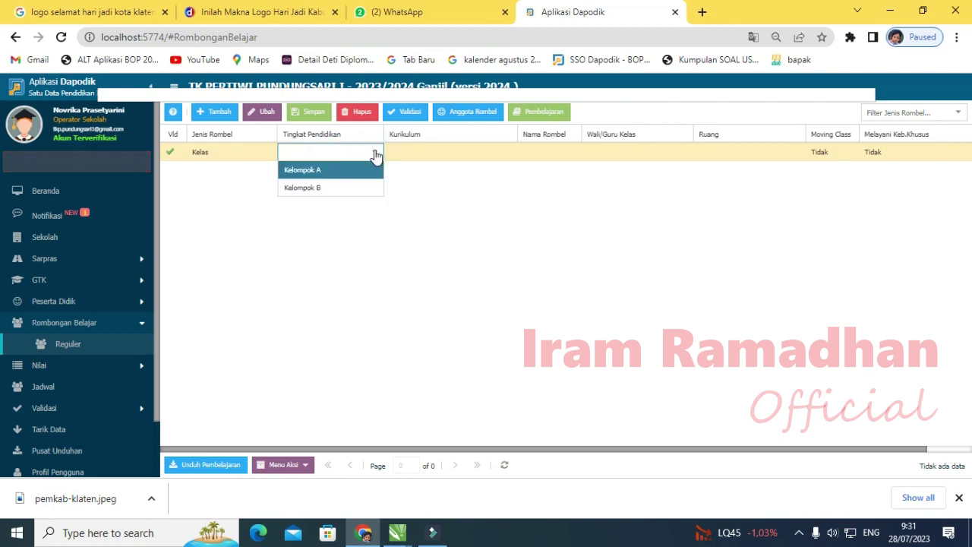
pyautogui.click(323, 188)
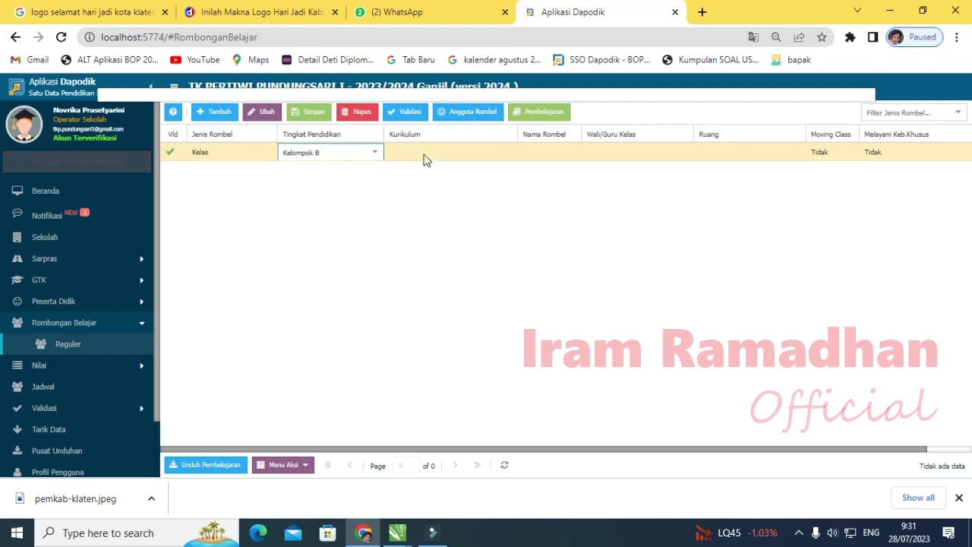
# Step: Set the new class group's Kurikulum to Kurikulum PAUD Merdeka
pyautogui.click(501, 156)
pyautogui.click(510, 155)
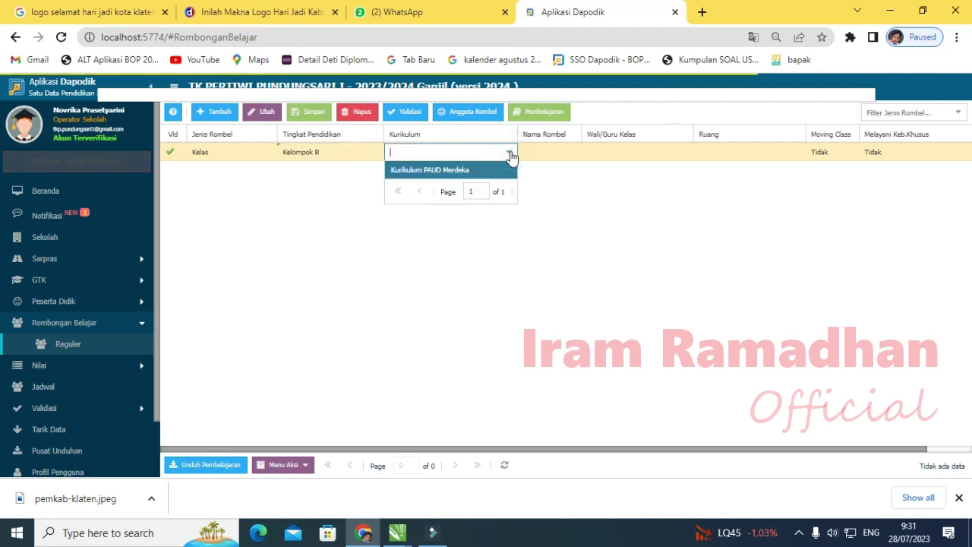
pyautogui.click(454, 170)
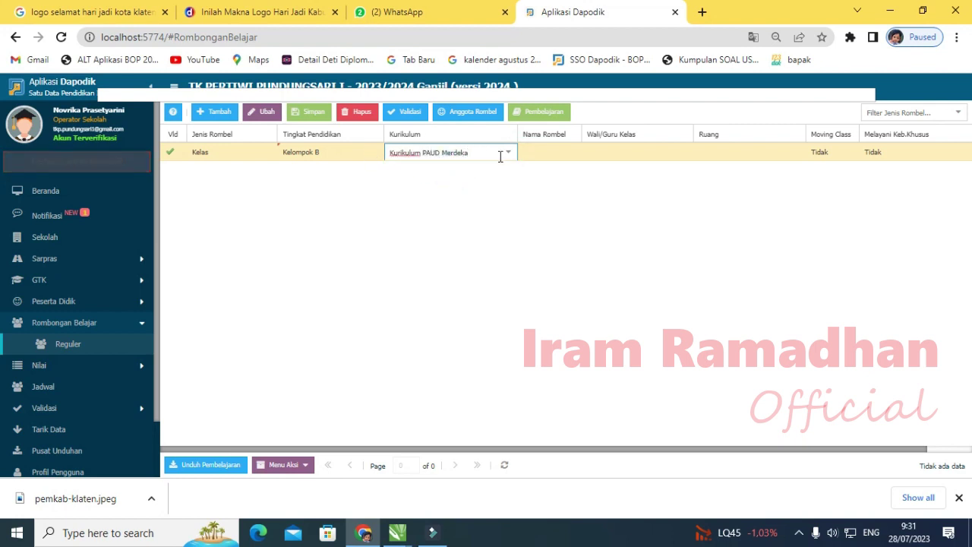
# Step: Enter KELAS B as the Nama Rombel of the new class group
pyautogui.click(555, 152)
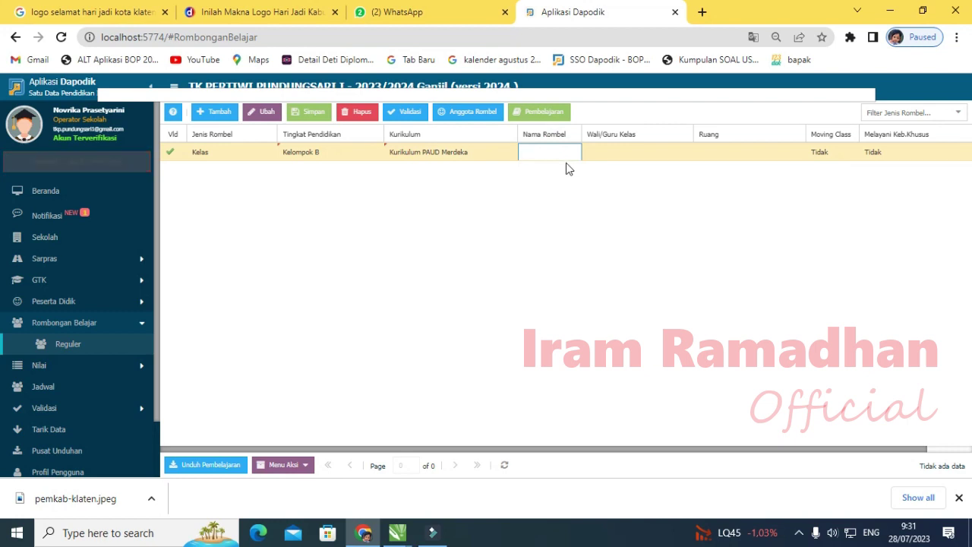
pyautogui.write('kelas')
pyautogui.press('BackSpace')
pyautogui.press('BackSpace')
pyautogui.press('BackSpace')
pyautogui.press('BackSpace')
pyautogui.press('BackSpace')
# Step: Assign the teacher whose Jenis PTK is Guru Kelas and the room Ruang Kelas B to the class group, and save it
pyautogui.click(613, 152)
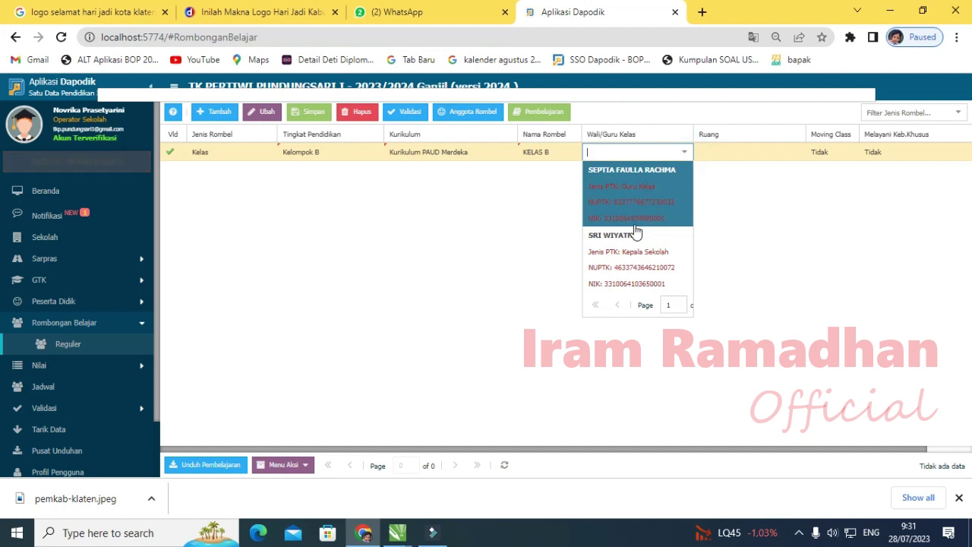
pyautogui.click(646, 199)
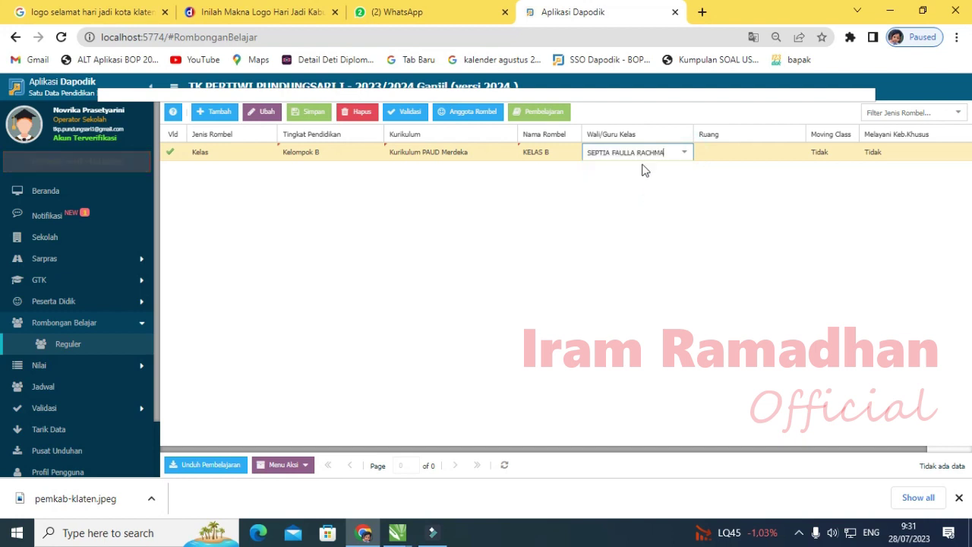
pyautogui.click(755, 155)
pyautogui.click(793, 153)
pyautogui.click(745, 204)
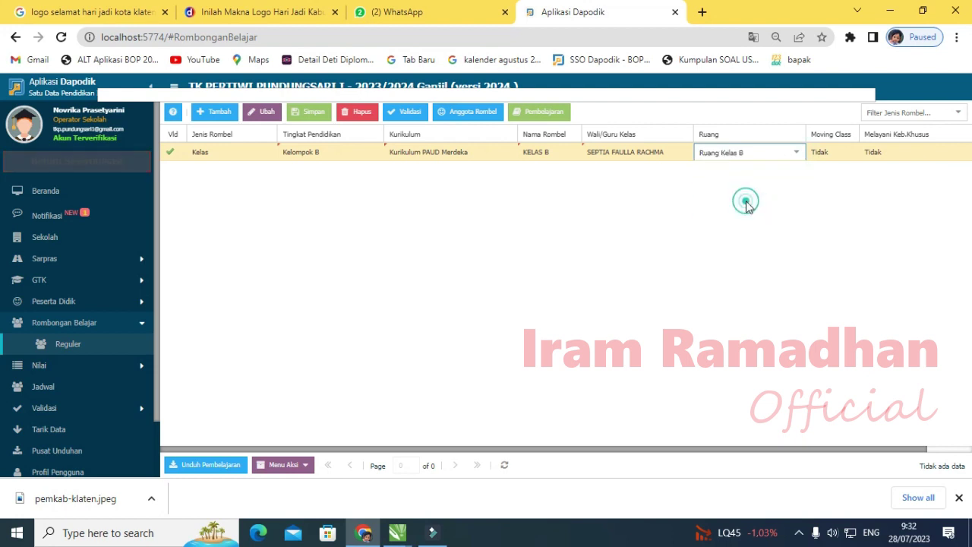
pyautogui.click(631, 266)
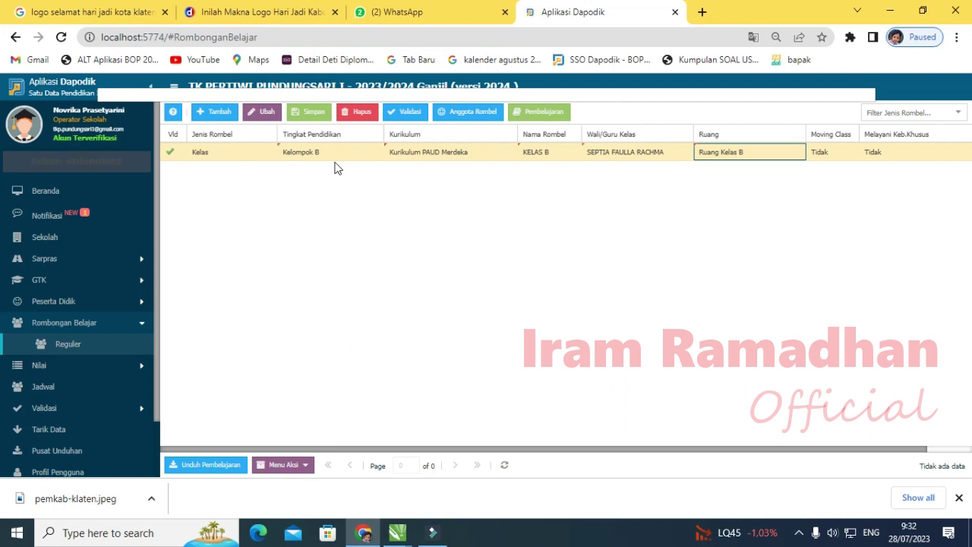
pyautogui.click(313, 114)
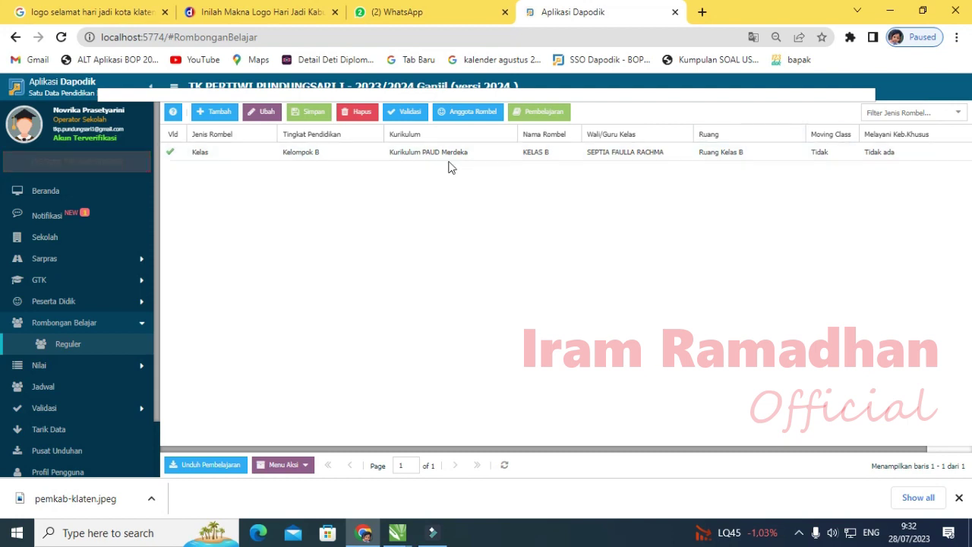
# Step: Open the member editor of the KELAS B class group and set Pendaftaran to Naik kelas
pyautogui.click(336, 155)
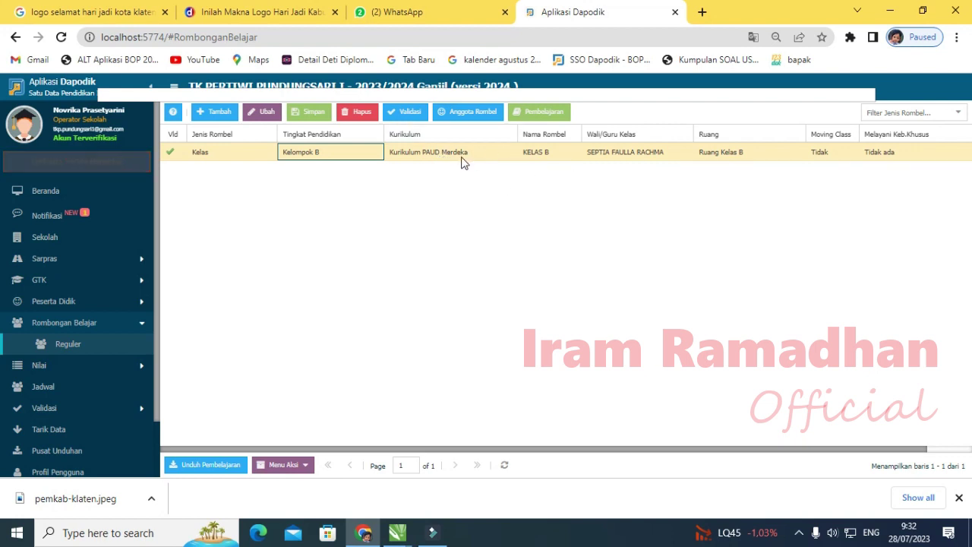
pyautogui.click(555, 156)
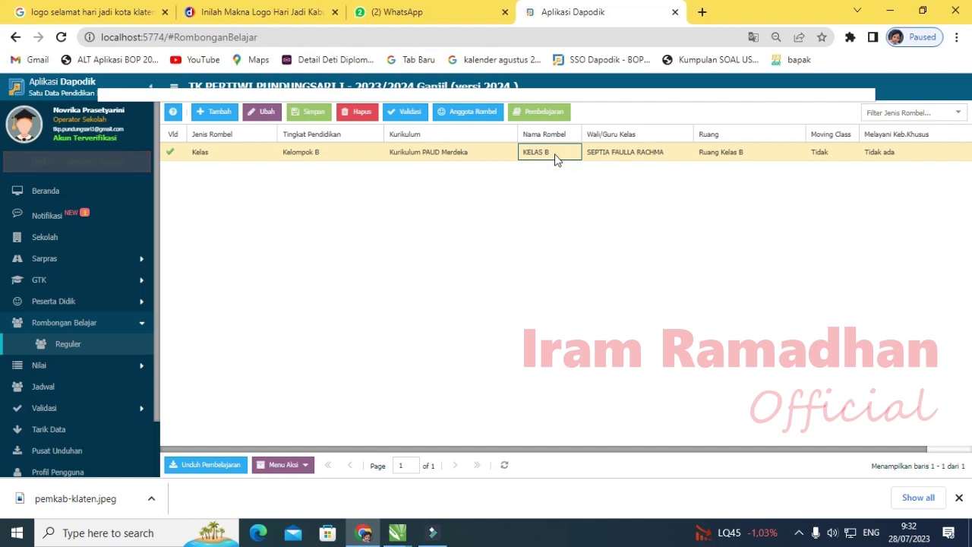
pyautogui.click(467, 112)
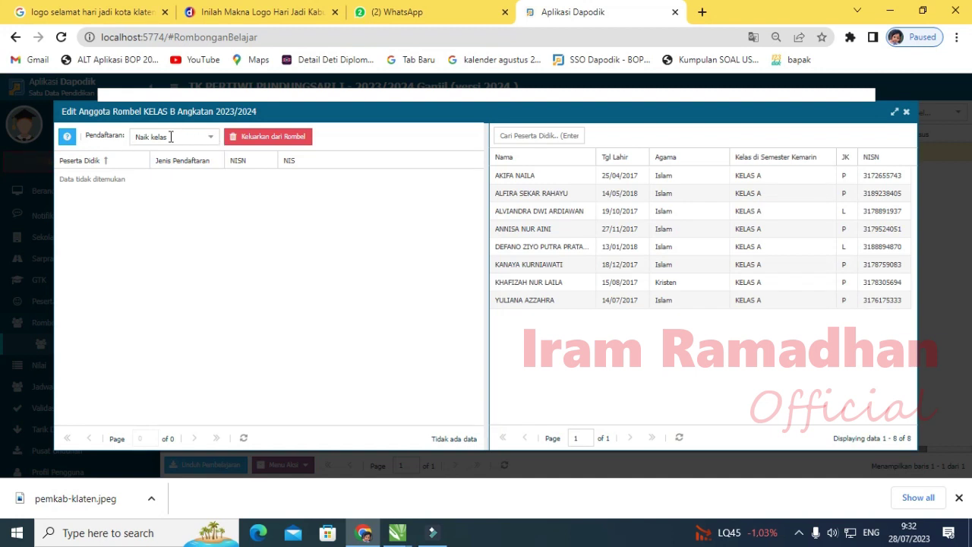
pyautogui.click(210, 136)
pyautogui.click(210, 137)
pyautogui.click(210, 137)
pyautogui.click(173, 173)
# Step: Add the first three students listed under KELAS A to the KELAS B class group, one at a time
pyautogui.click(530, 178)
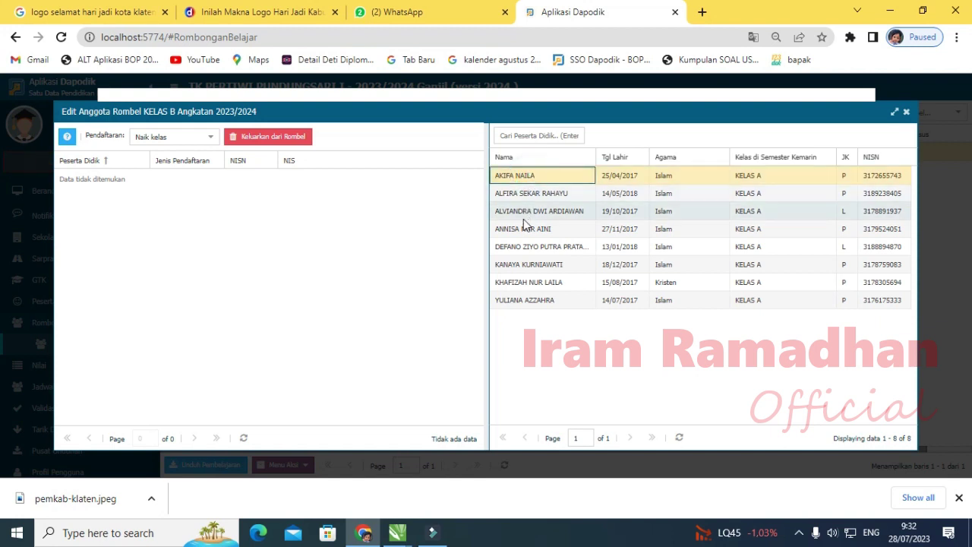
pyautogui.moveTo(507, 177); pyautogui.dragTo(460, 194)
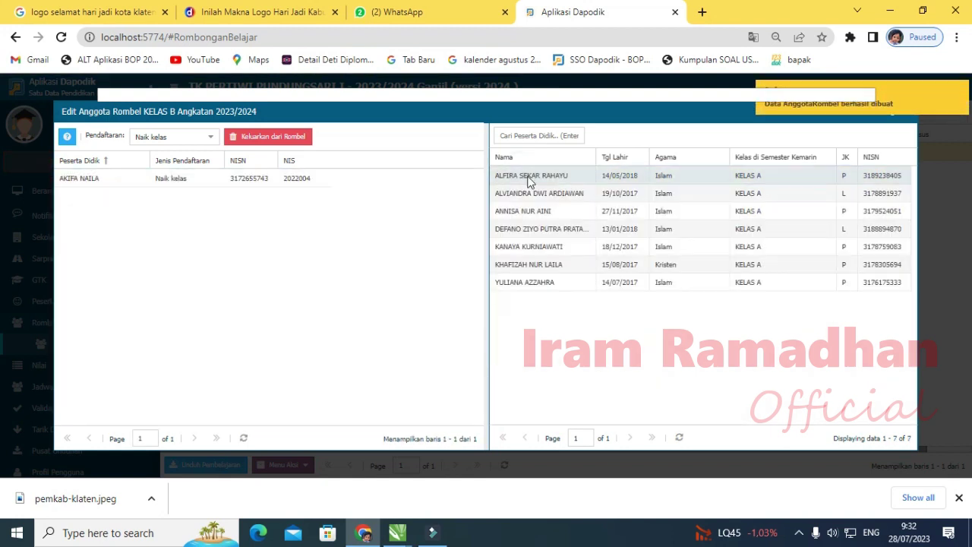
pyautogui.moveTo(527, 173); pyautogui.dragTo(444, 208)
pyautogui.moveTo(542, 178); pyautogui.dragTo(431, 225)
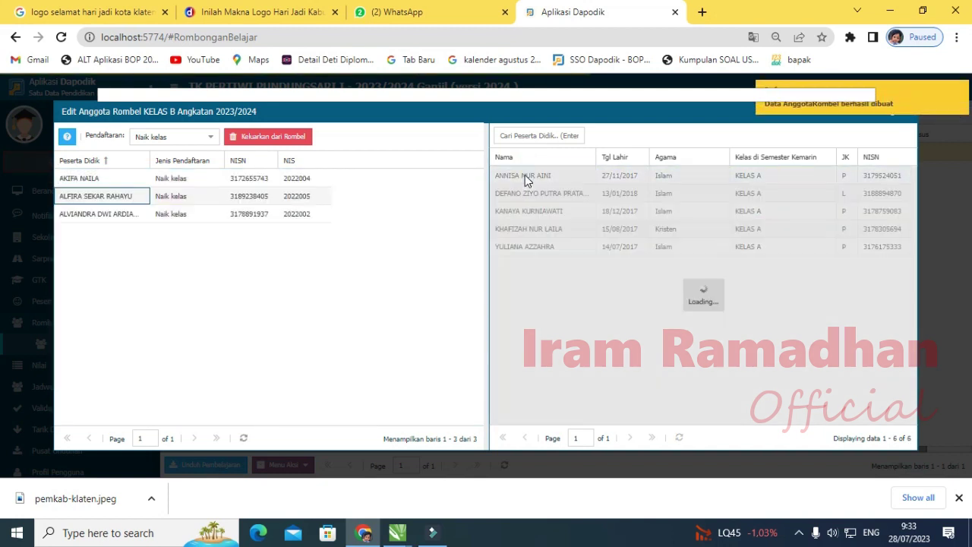
# Step: Add all five remaining KELAS A students to KELAS B together, and close the member editor
pyautogui.click(524, 176)
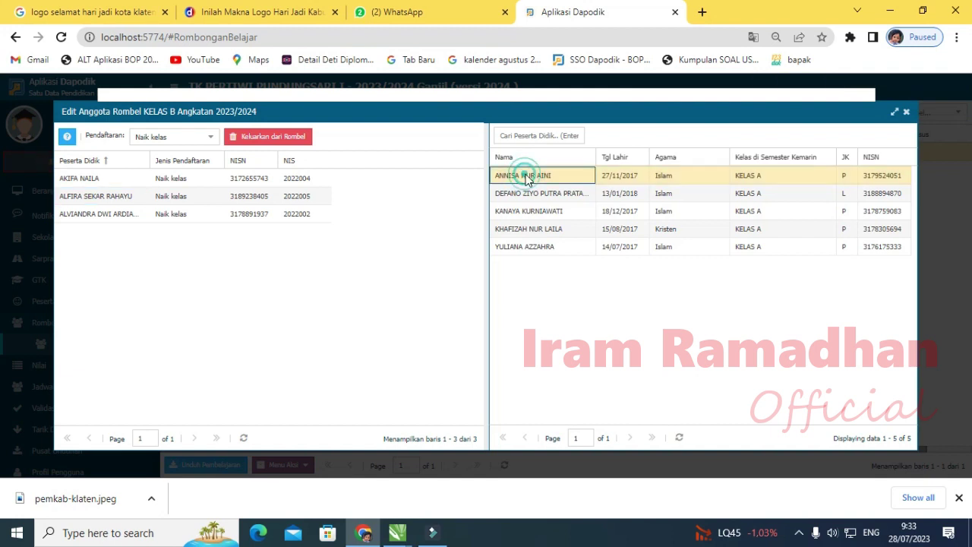
pyautogui.keyDown('shift'); pyautogui.click(523, 248); pyautogui.keyUp('shift')
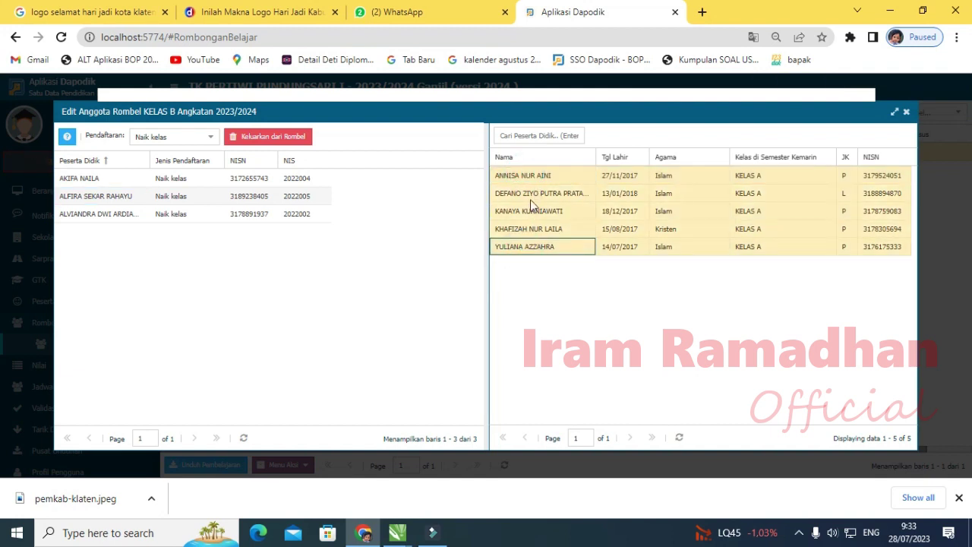
pyautogui.moveTo(521, 175); pyautogui.dragTo(446, 205)
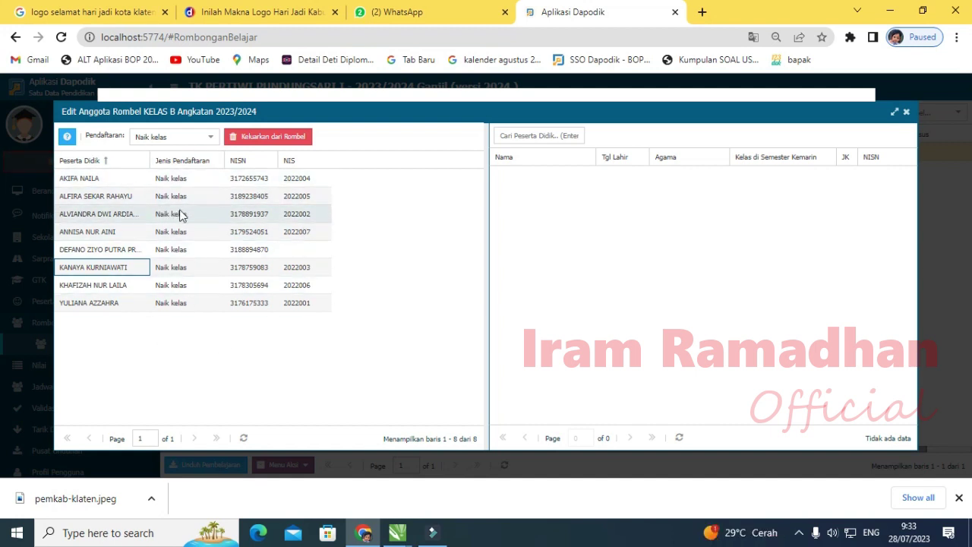
pyautogui.click(906, 114)
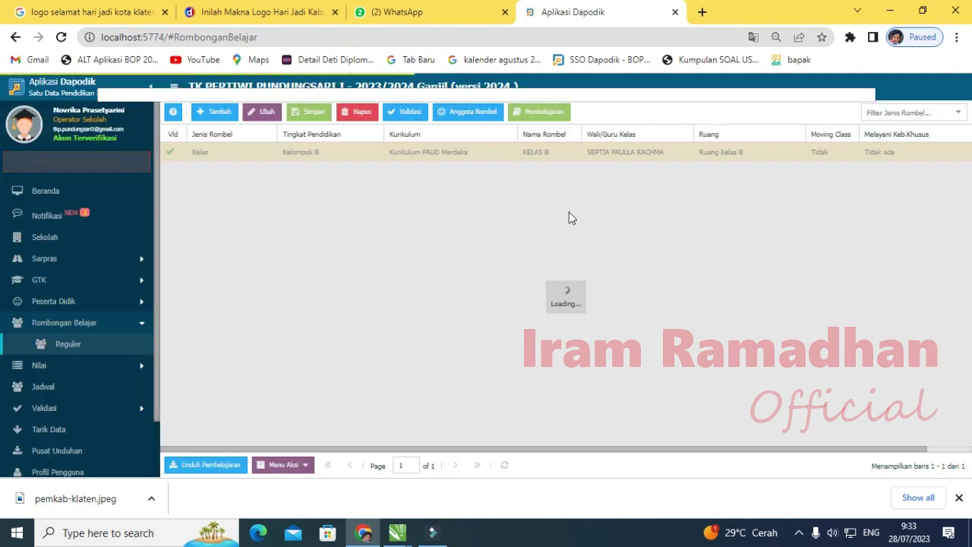
# Step: Open the Pembelajaran editor of KELAS B and assign its class teacher as PTK for the Guru PAUD subject
pyautogui.click(525, 153)
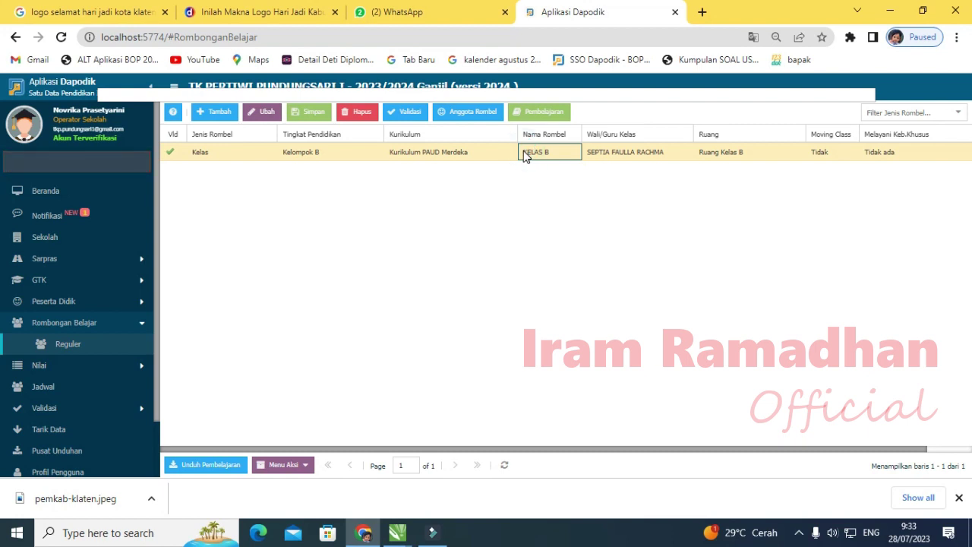
pyautogui.click(549, 210)
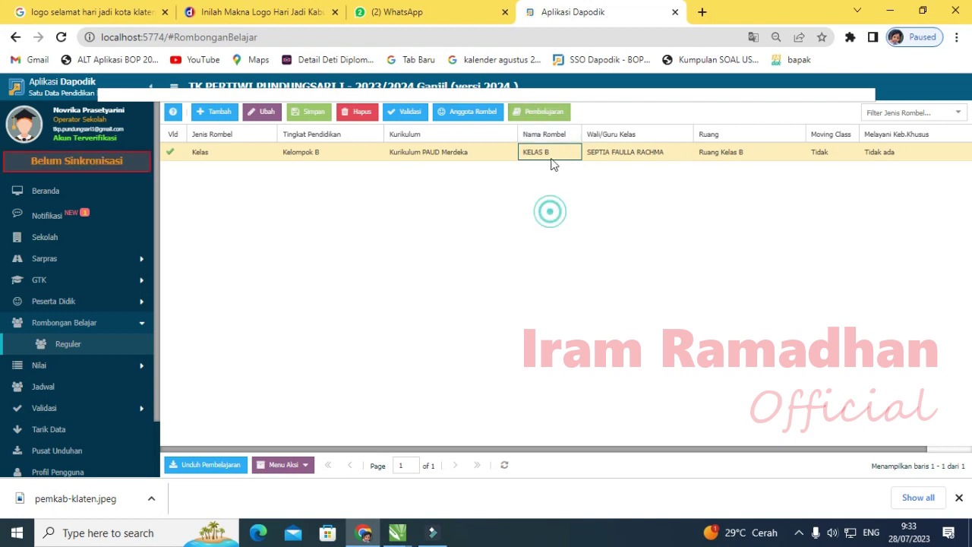
pyautogui.click(554, 114)
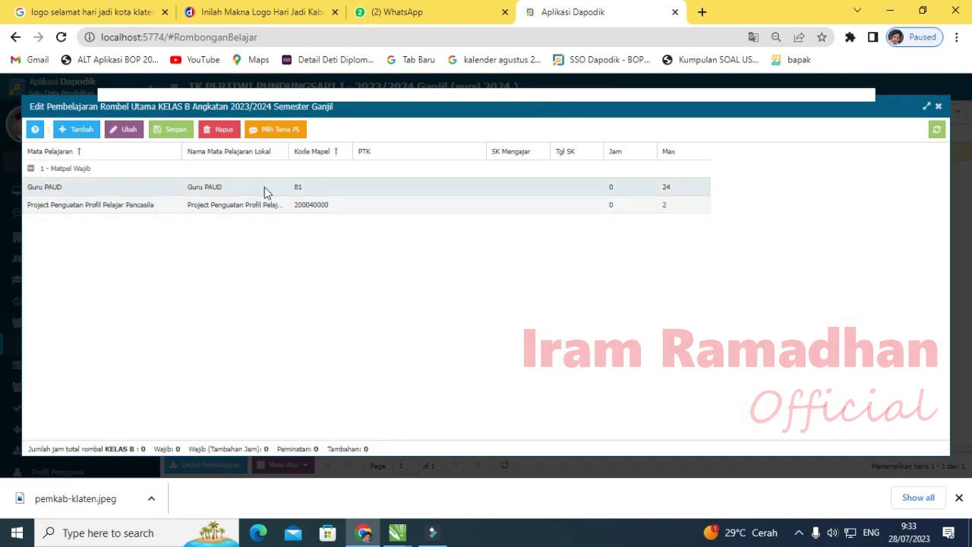
pyautogui.click(465, 189)
pyautogui.click(475, 187)
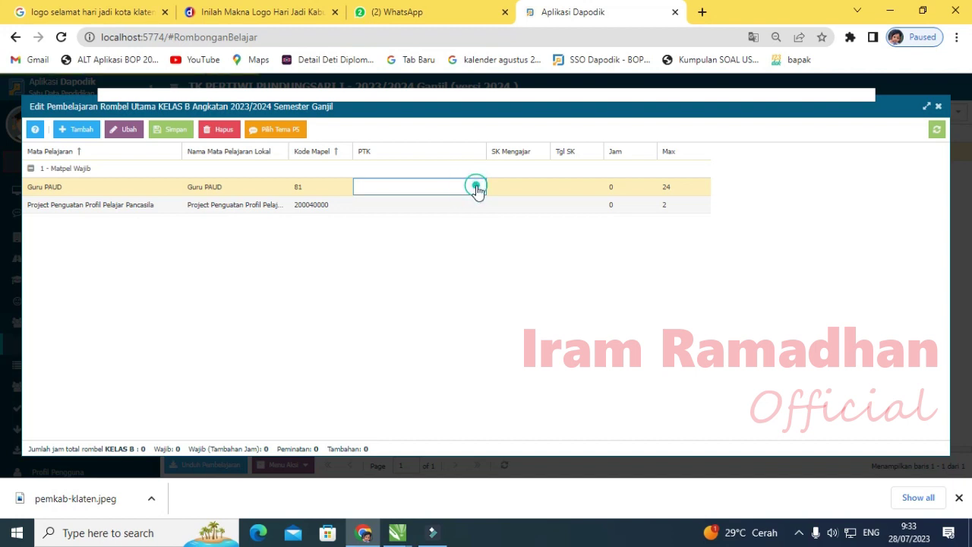
pyautogui.click(403, 211)
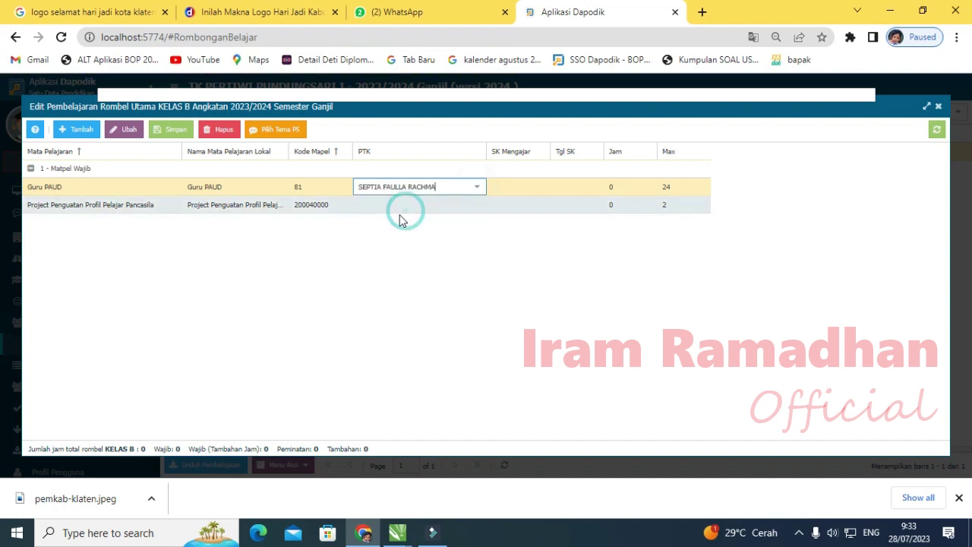
# Step: Fill in the Guru PAUD subject with SK Mengajar 10/TKP.PDSI/VII/2023, Tgl SK 17/07/2023 and Jam 24
pyautogui.click(519, 186)
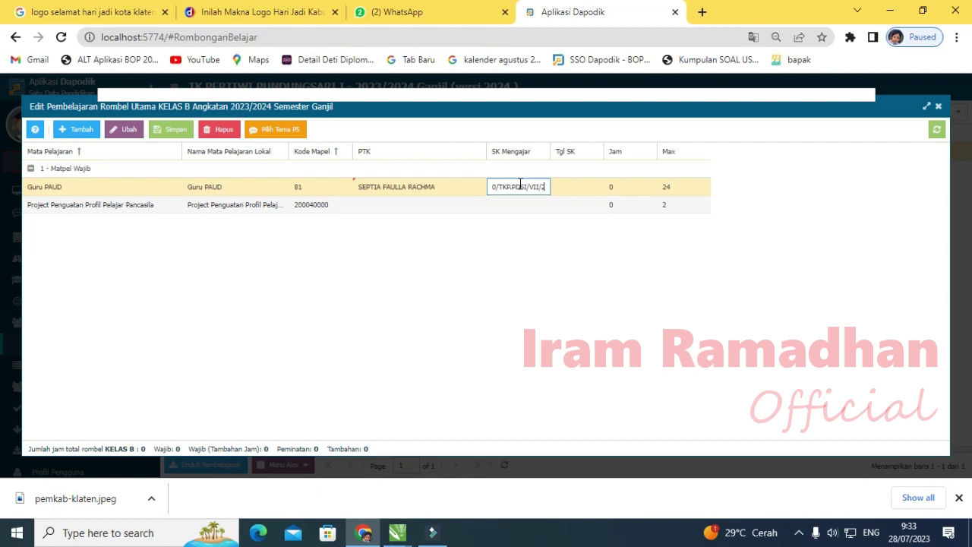
pyautogui.press('Tab')
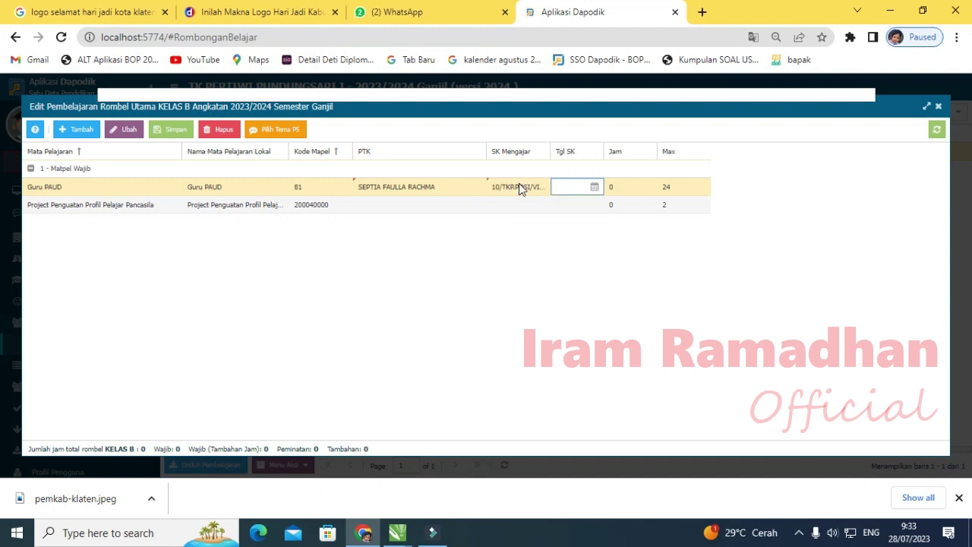
pyautogui.click(585, 305)
pyautogui.click(620, 186)
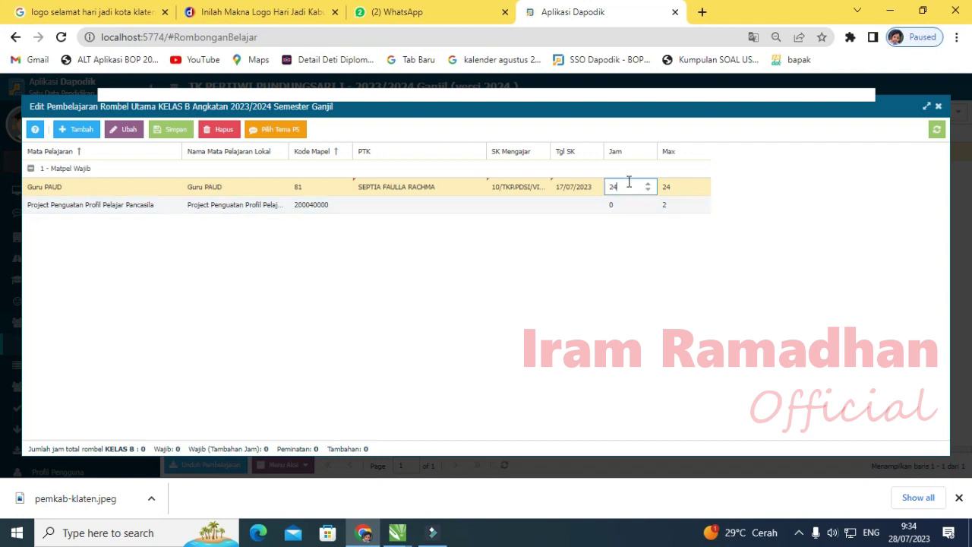
pyautogui.moveTo(624, 186); pyautogui.dragTo(606, 192)
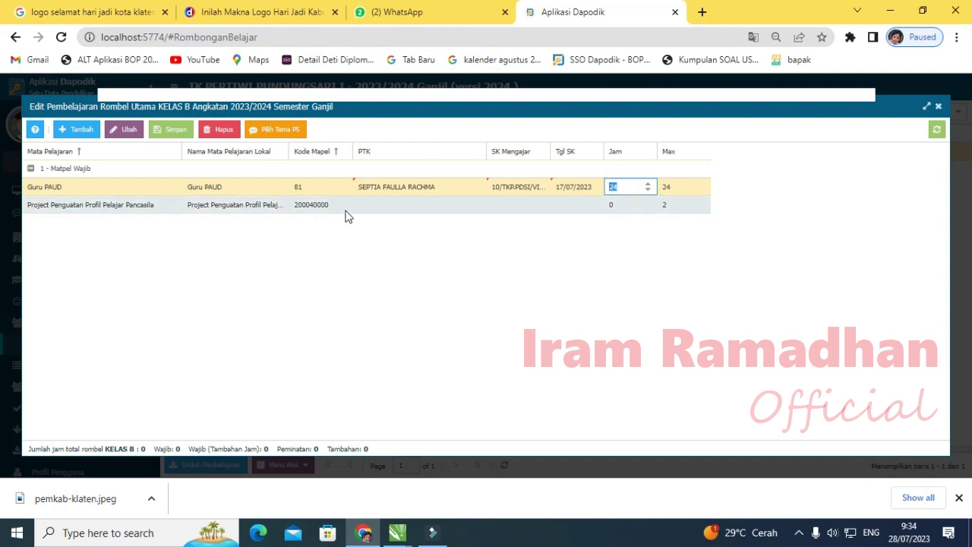
# Step: Assign the KELAS B class teacher as PTK for Project Penguatan Profil Pelajar Pancasila
pyautogui.click(130, 210)
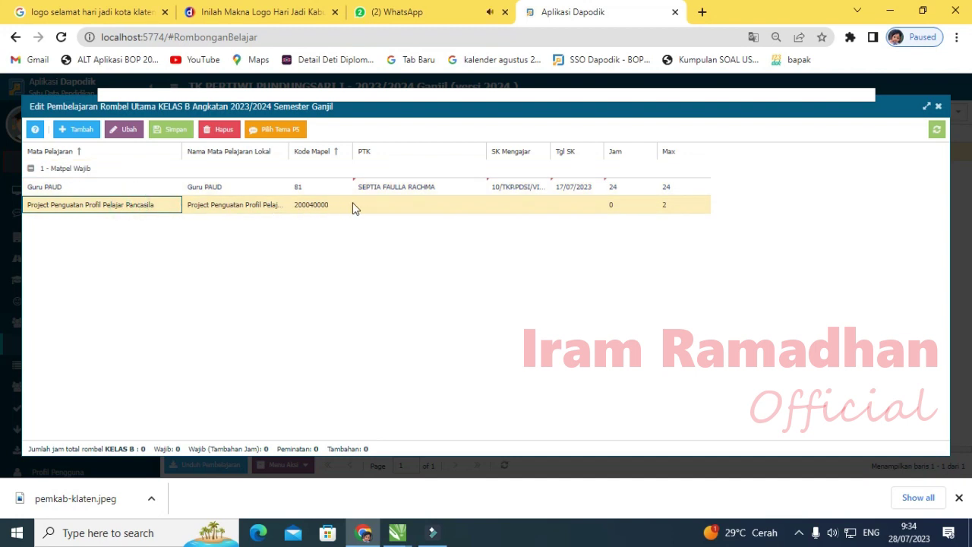
pyautogui.click(432, 208)
pyautogui.click(432, 203)
pyautogui.click(476, 205)
pyautogui.click(417, 243)
# Step: Copy the Guru PAUD subject's SK Mengajar 10/TKP.PDSI/VII/2023 to Project Penguatan Profil Pelajar Pancasila
pyautogui.click(520, 206)
pyautogui.click(521, 206)
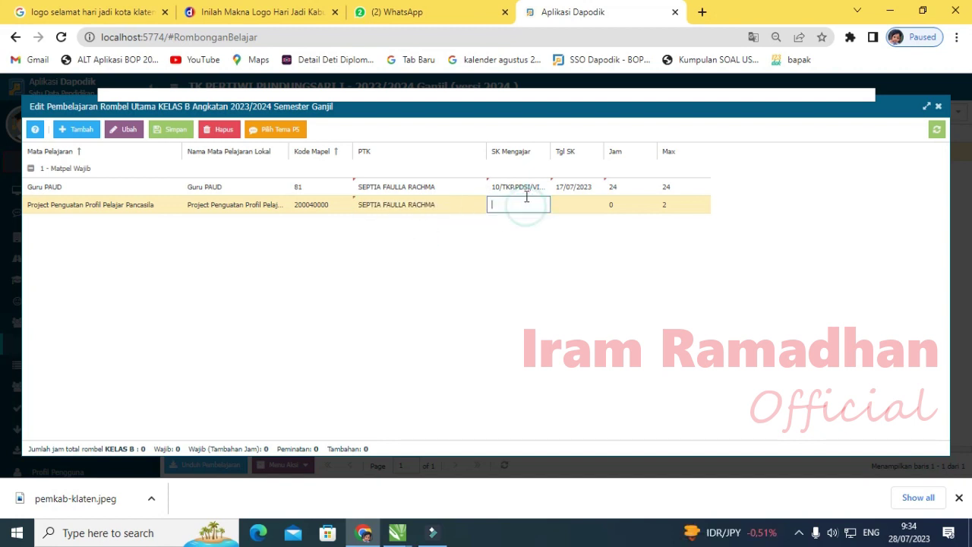
pyautogui.click(526, 187)
pyautogui.click(527, 187)
pyautogui.moveTo(542, 187); pyautogui.dragTo(496, 220)
pyautogui.click(523, 205)
pyautogui.click(523, 211)
pyautogui.write('10/TKP.PDSI/VII/2023')
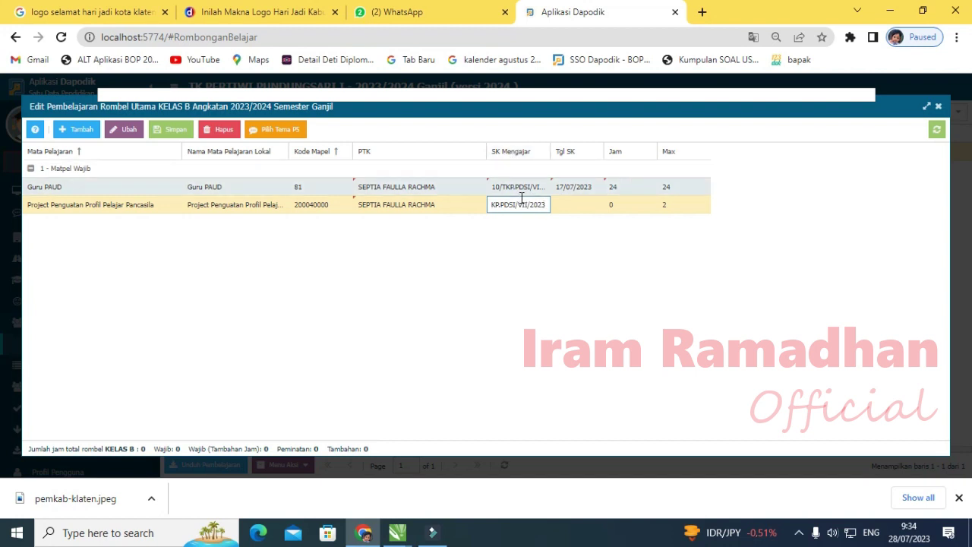
# Step: Set the Tgl SK of Project Penguatan Profil Pelajar Pancasila to 17/07/2023
pyautogui.click(577, 209)
pyautogui.click(588, 209)
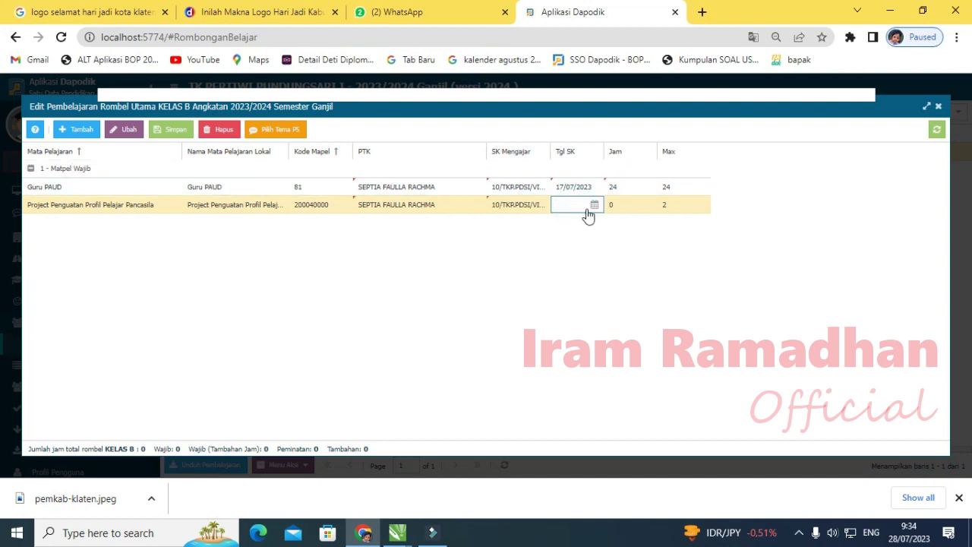
pyautogui.click(590, 211)
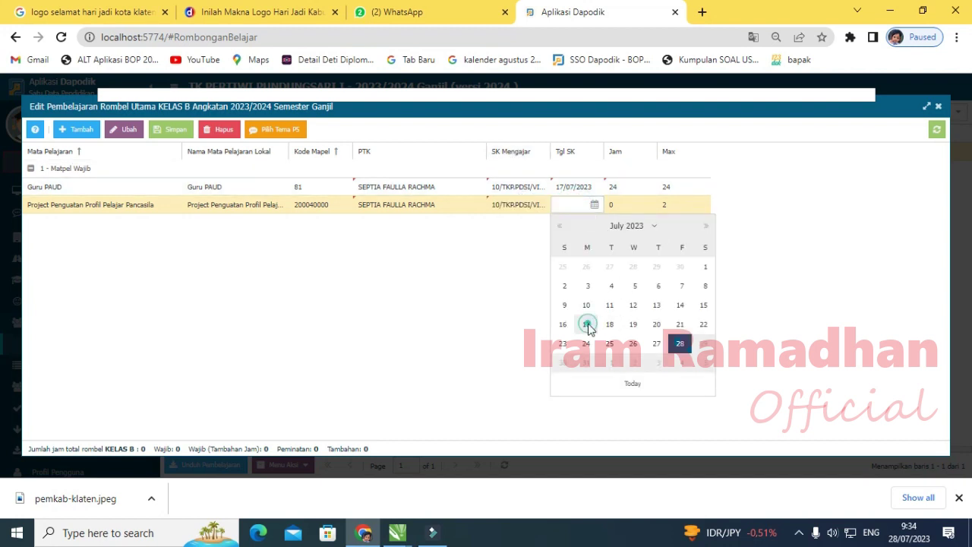
pyautogui.click(586, 324)
# Step: Set the Jam of Project Penguatan Profil Pelajar Pancasila to 2, then save and close the Pembelajaran editor
pyautogui.click(616, 207)
pyautogui.click(621, 206)
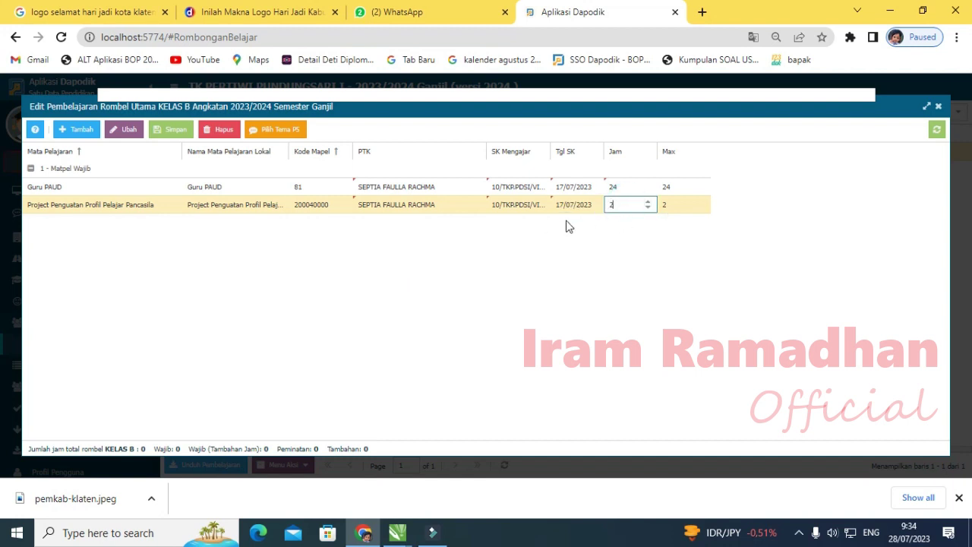
pyautogui.write('2')
pyautogui.press('Return')
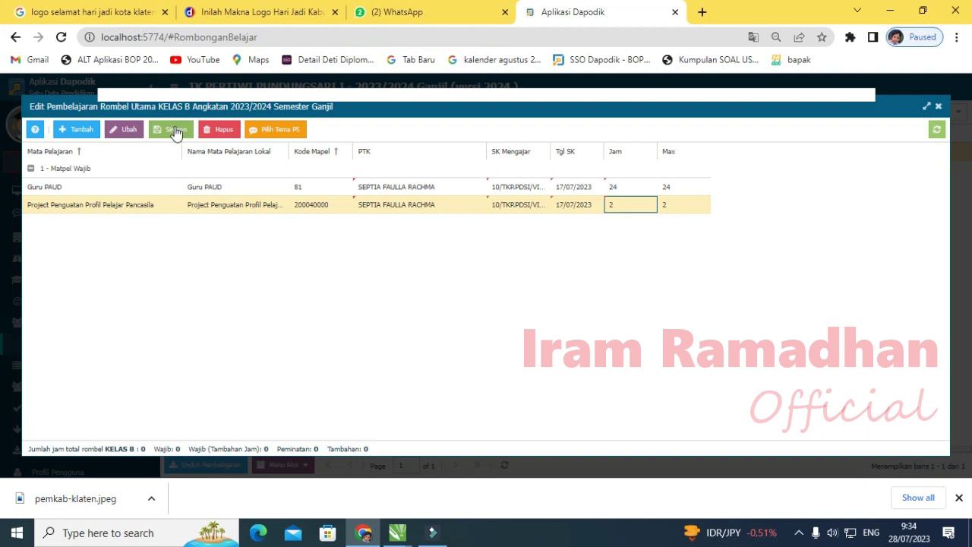
pyautogui.click(174, 131)
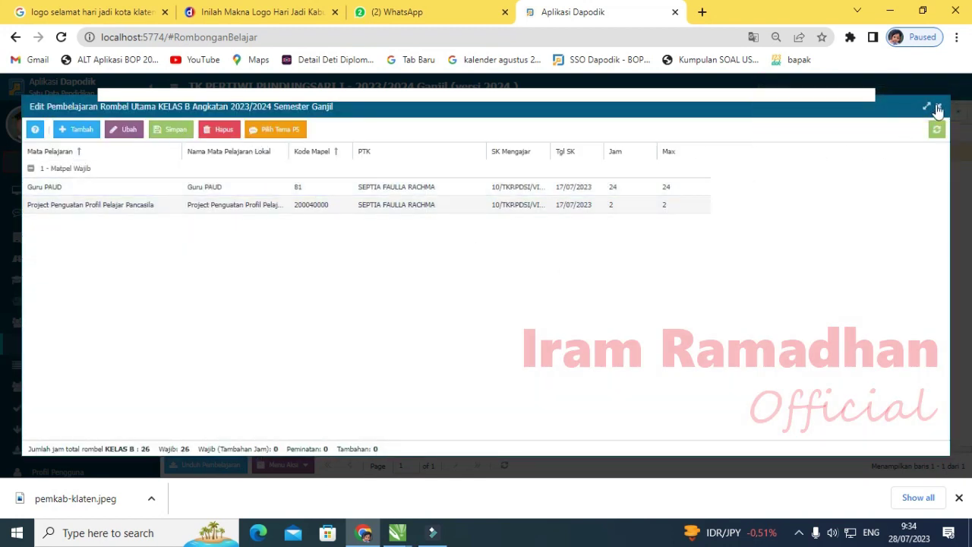
pyautogui.click(938, 107)
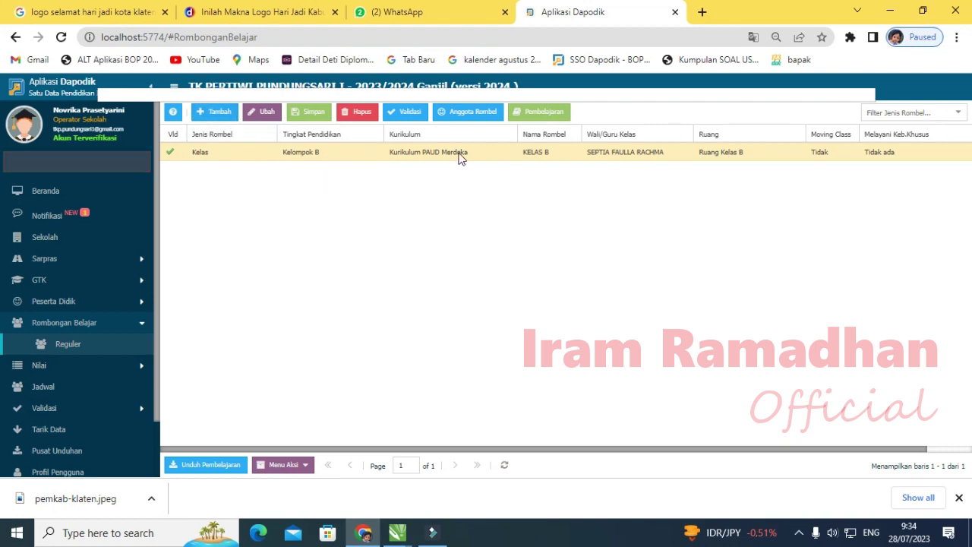
# Step: Add another class group with Jenis Rombel Kelas and Tingkat Pendidikan Kelompok A
pyautogui.click(211, 114)
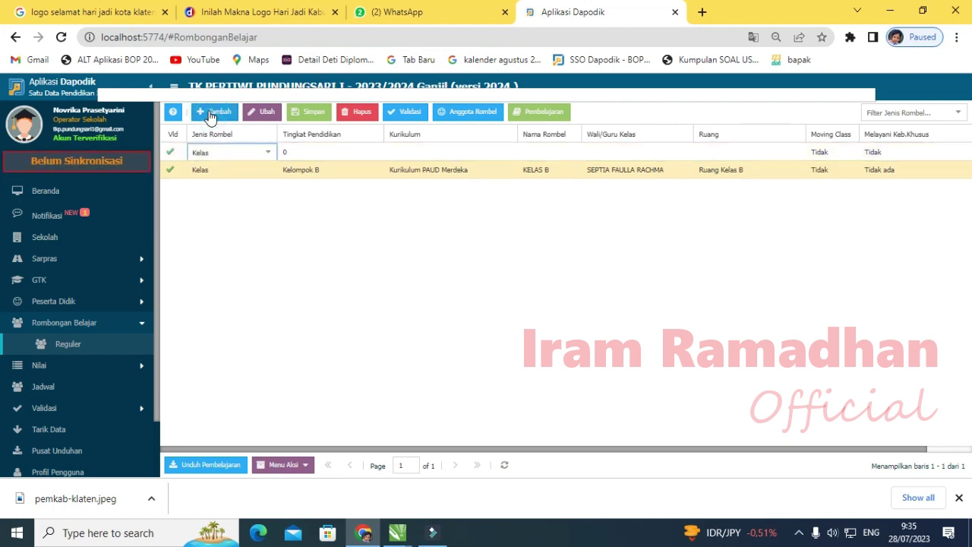
pyautogui.click(267, 152)
pyautogui.click(235, 167)
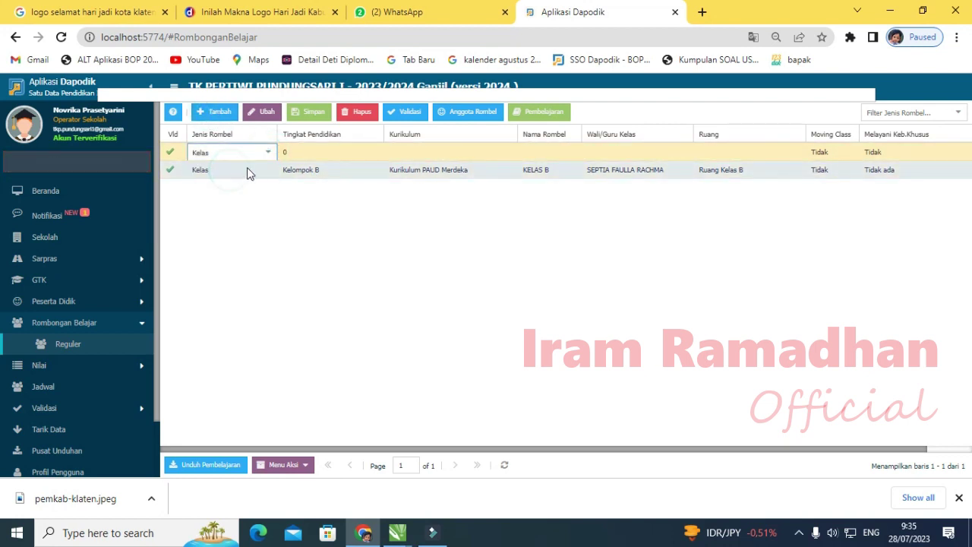
pyautogui.click(362, 154)
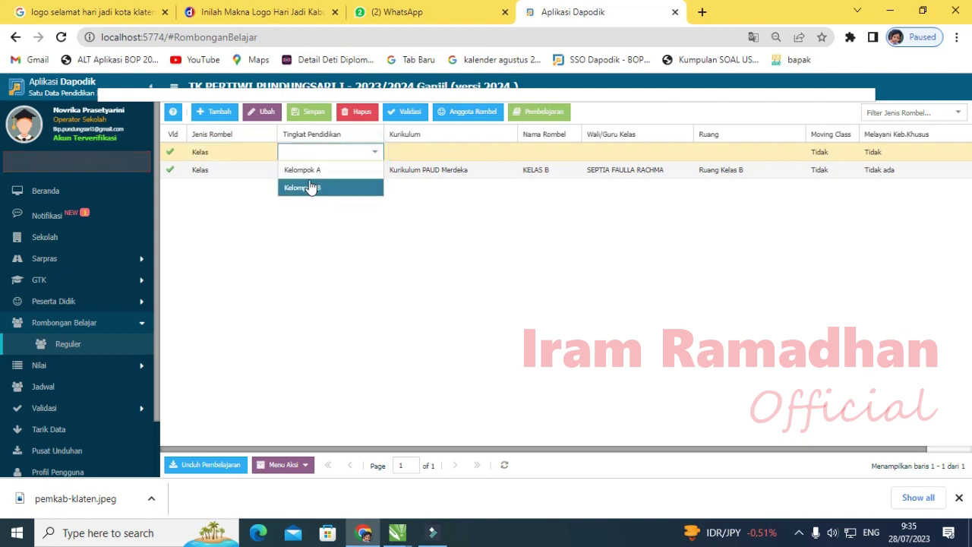
pyautogui.click(324, 170)
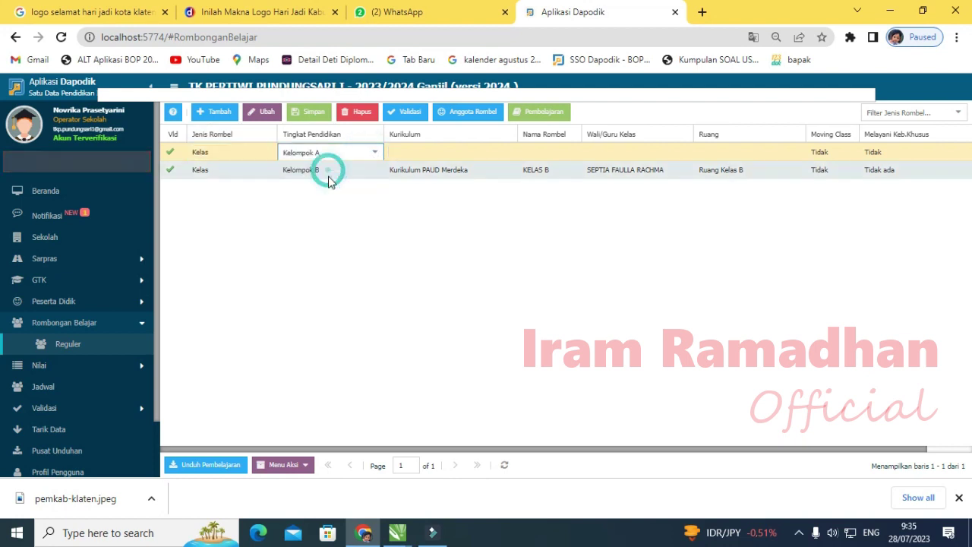
# Step: Set the Kelompok A class group's Kurikulum to Kurikulum PAUD Merdeka and its Nama Rombel to KELAS A
pyautogui.click(490, 153)
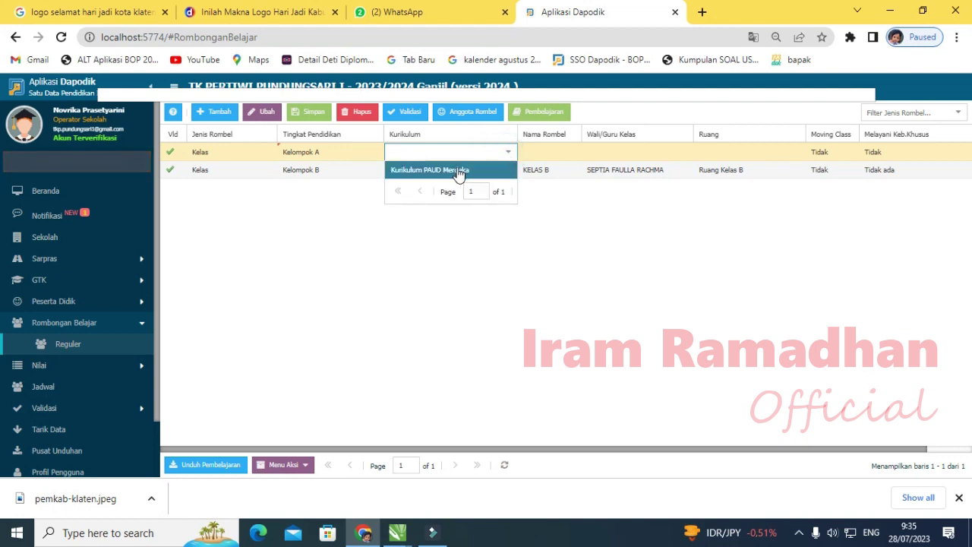
pyautogui.click(459, 172)
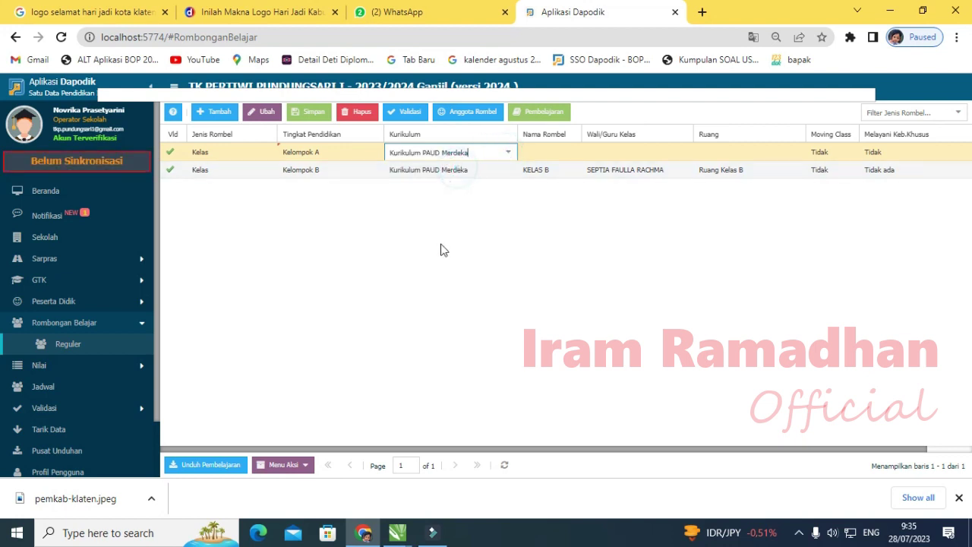
pyautogui.click(560, 152)
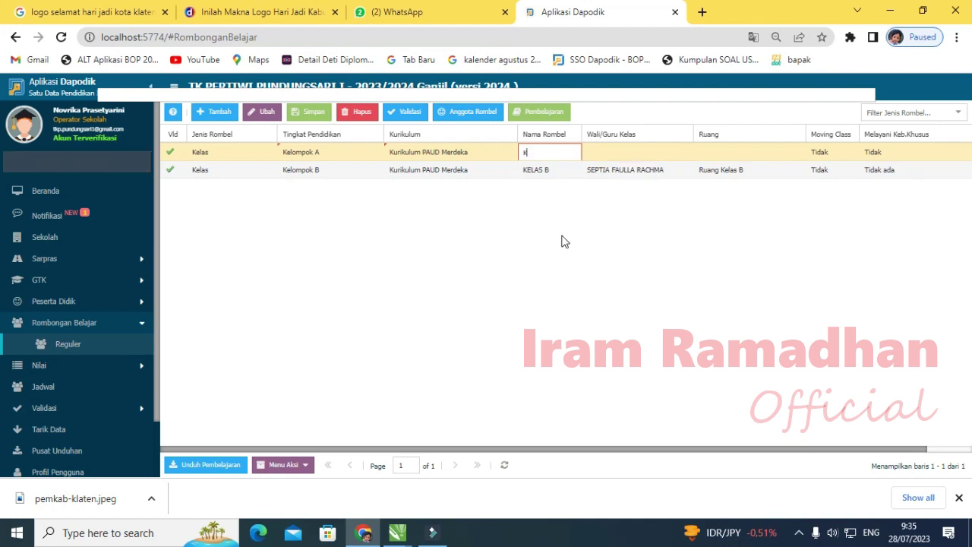
# Step: Set KELAS A's Wali/Guru Kelas to the Kepala Sekolah and its Ruang to RUANG KELAS A, then save the class group
pyautogui.click(672, 154)
pyautogui.click(686, 154)
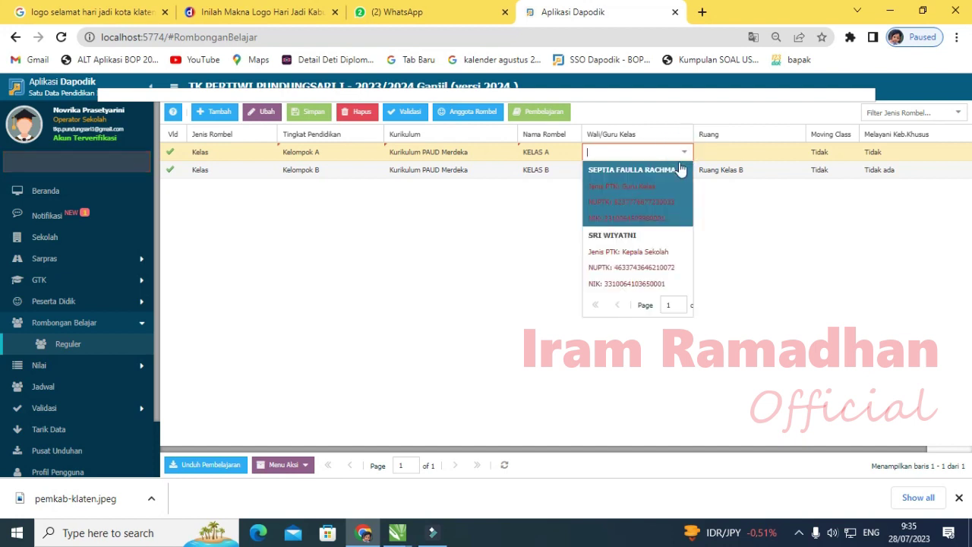
pyautogui.click(638, 256)
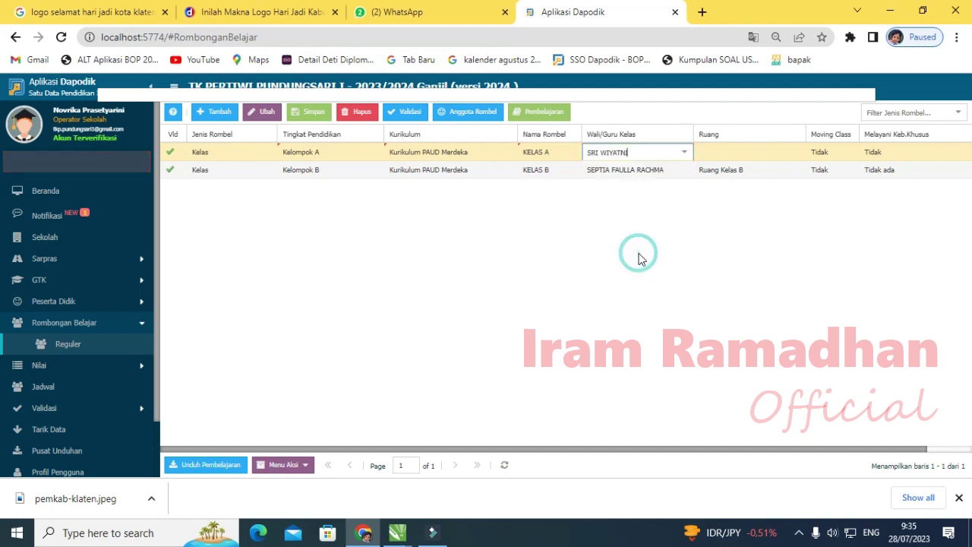
pyautogui.click(740, 156)
pyautogui.click(799, 156)
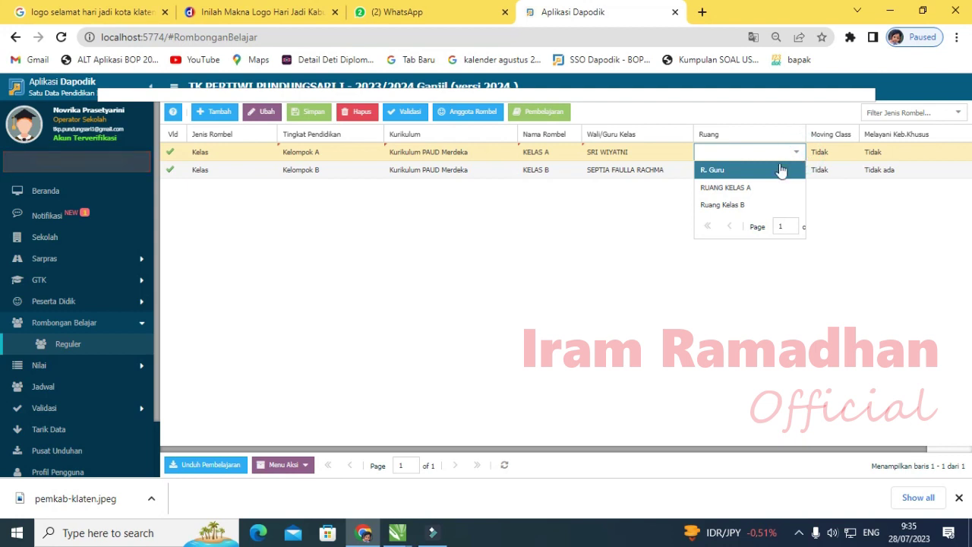
pyautogui.click(757, 189)
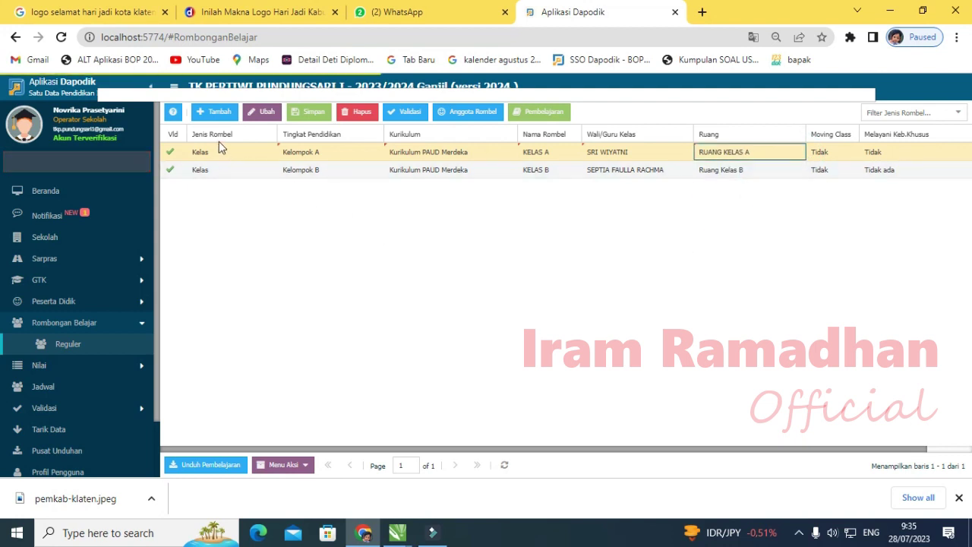
pyautogui.click(311, 114)
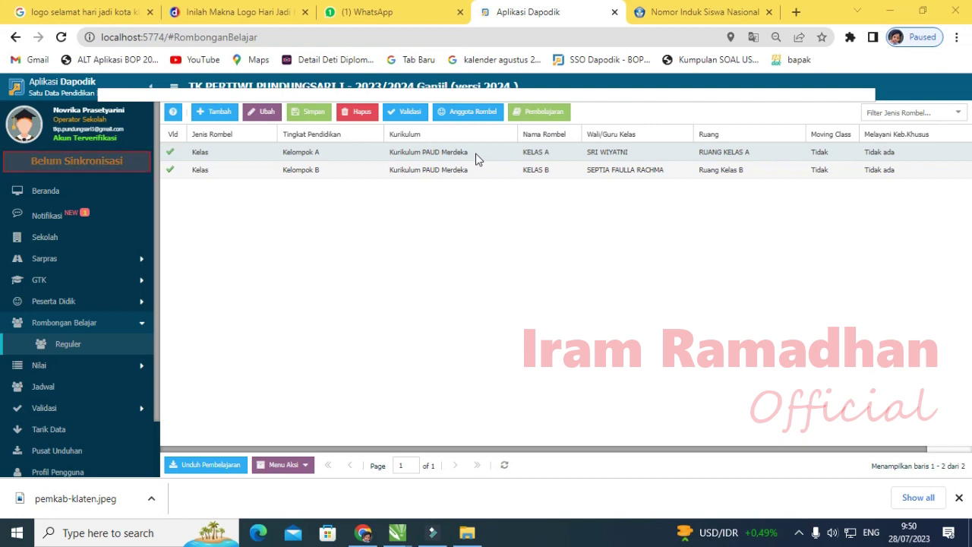
# Step: Add both available students to KELAS A's Anggota Rombel with Pendaftaran set to Siswa baru
pyautogui.click(544, 152)
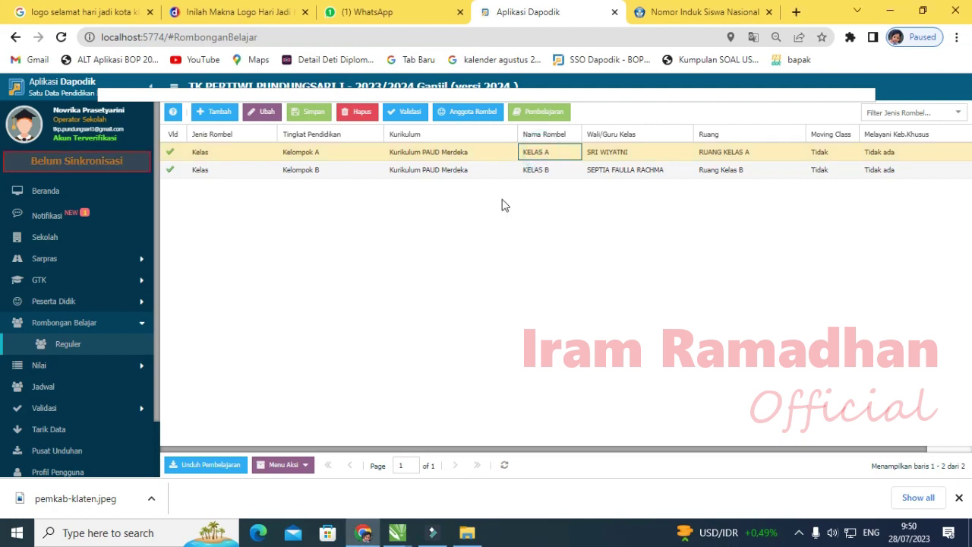
pyautogui.click(450, 150)
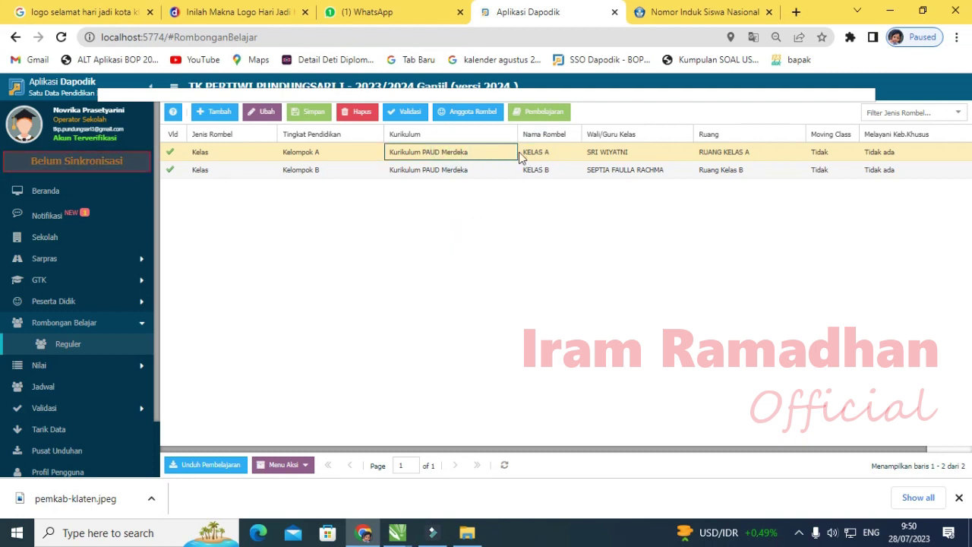
pyautogui.click(475, 112)
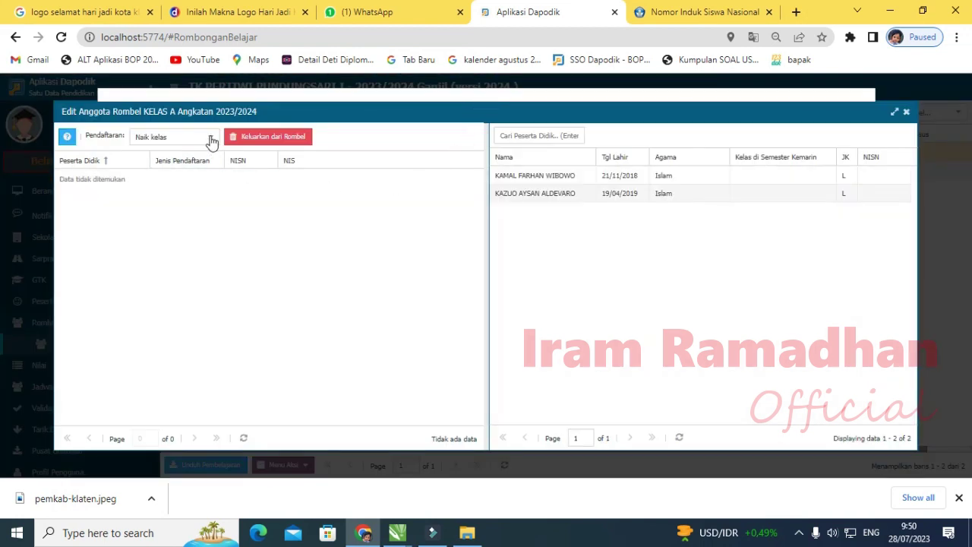
pyautogui.click(211, 140)
pyautogui.click(165, 155)
pyautogui.click(547, 174)
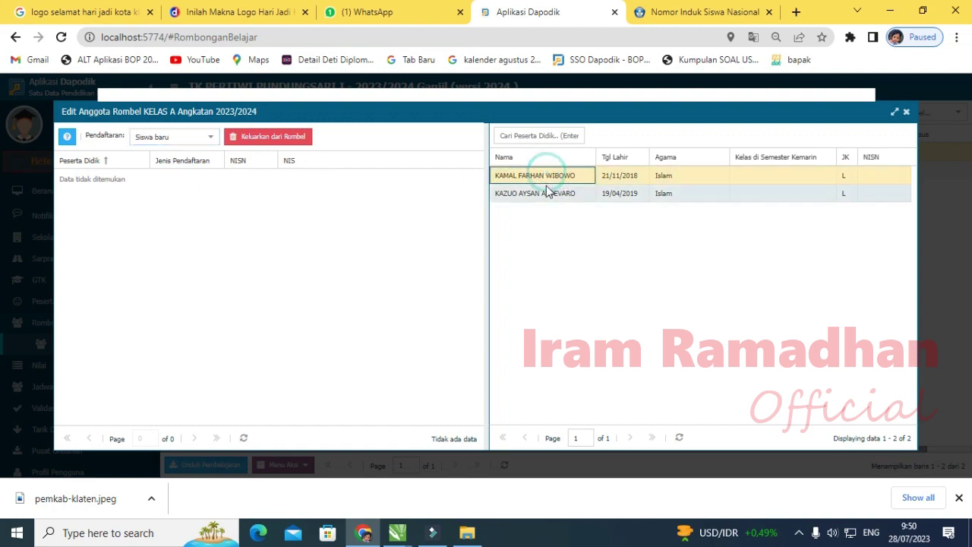
pyautogui.moveTo(519, 181); pyautogui.dragTo(448, 210)
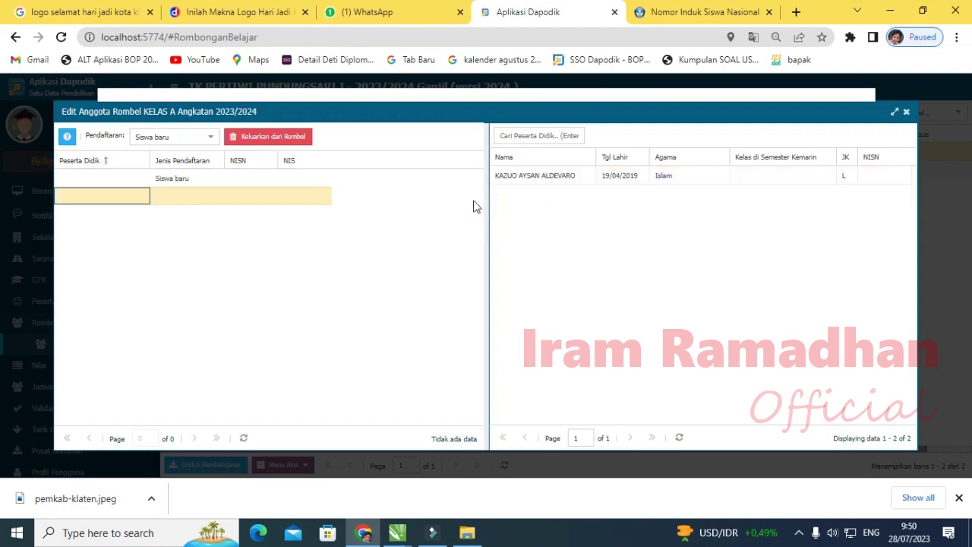
pyautogui.click(536, 174)
pyautogui.moveTo(534, 175); pyautogui.dragTo(438, 210)
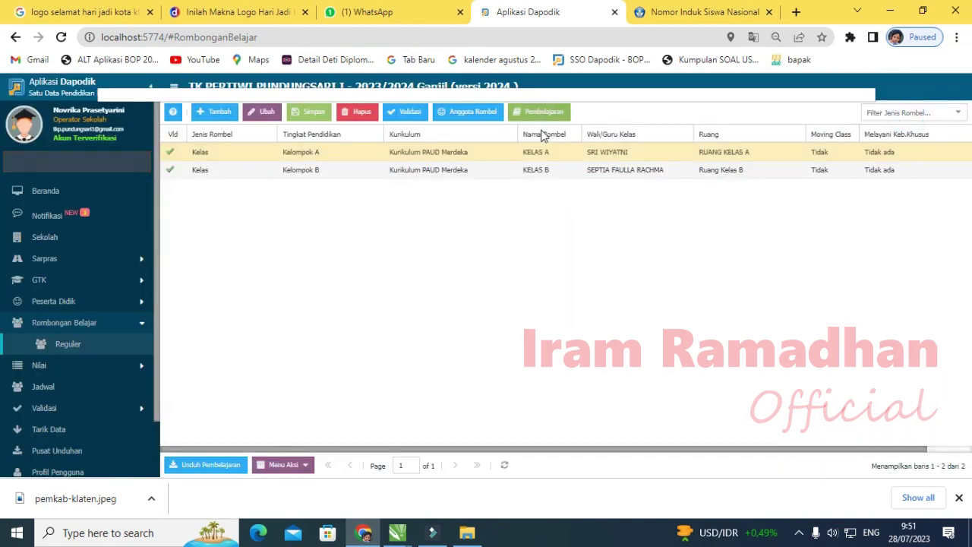
# Step: In KELAS A's Pembelajaran, assign the Kepala Sekolah as Guru PAUD's PTK and set SK Mengajar to 10/TKP.PDSI/VII/2023
pyautogui.click(477, 156)
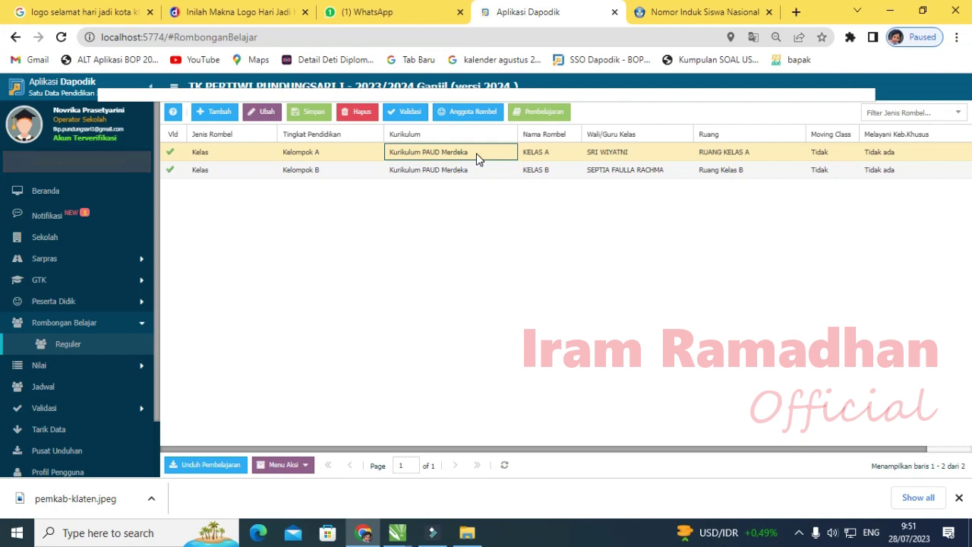
pyautogui.click(544, 114)
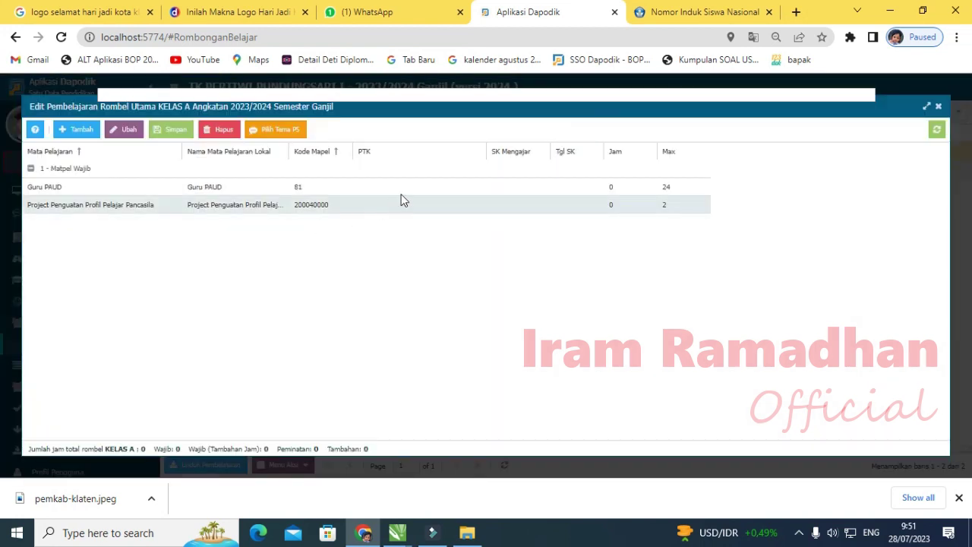
pyautogui.click(417, 187)
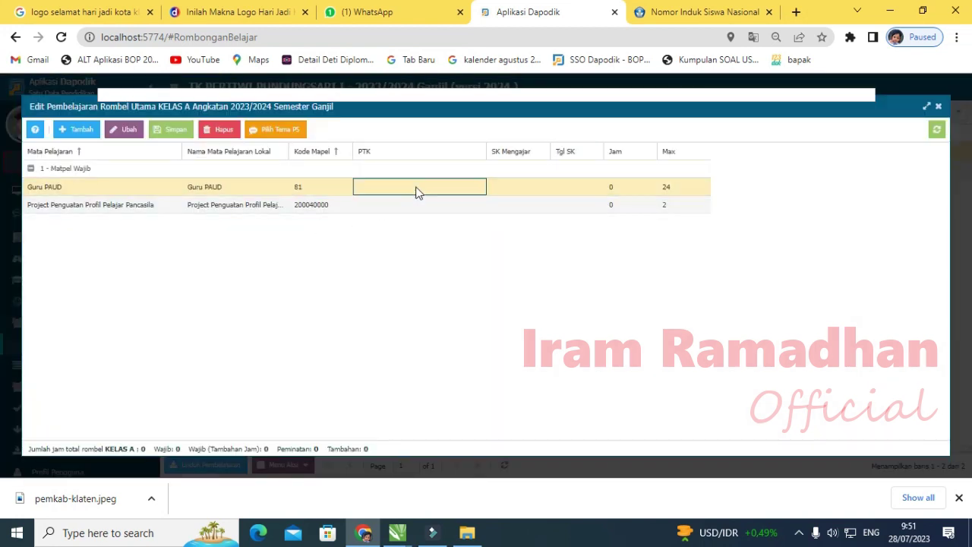
pyautogui.click(477, 188)
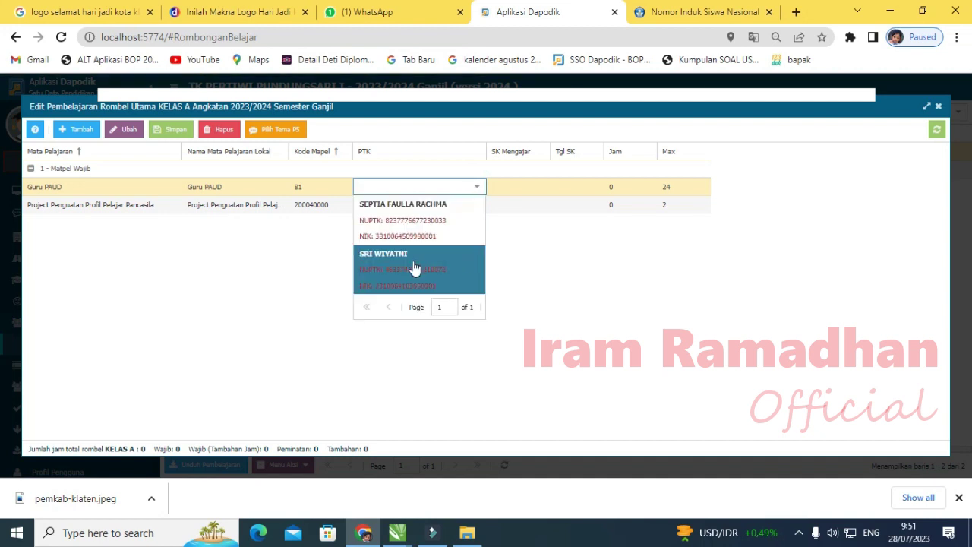
pyautogui.click(409, 274)
pyautogui.click(509, 194)
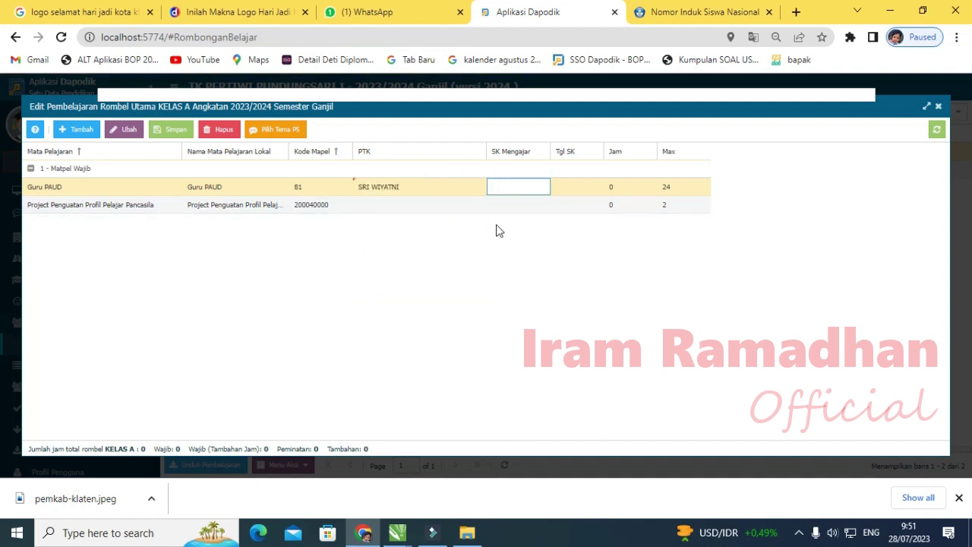
pyautogui.write('10/TKR.PDSI/VII/2023')
# Step: Set Guru PAUD's Tgl SK to 17/07/2023 and Jam to 24, then save the lesson
pyautogui.click(573, 187)
pyautogui.click(594, 187)
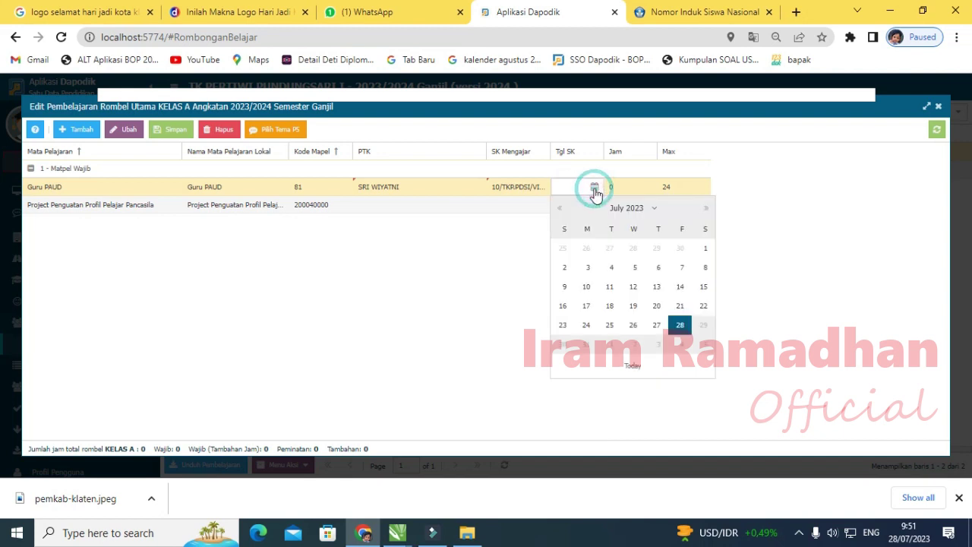
pyautogui.click(587, 305)
pyautogui.click(612, 187)
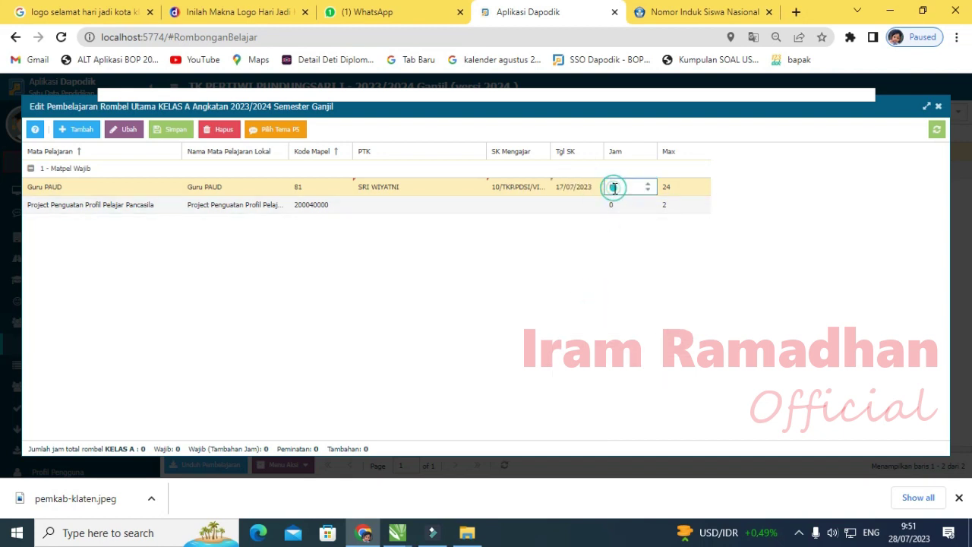
pyautogui.click(551, 267)
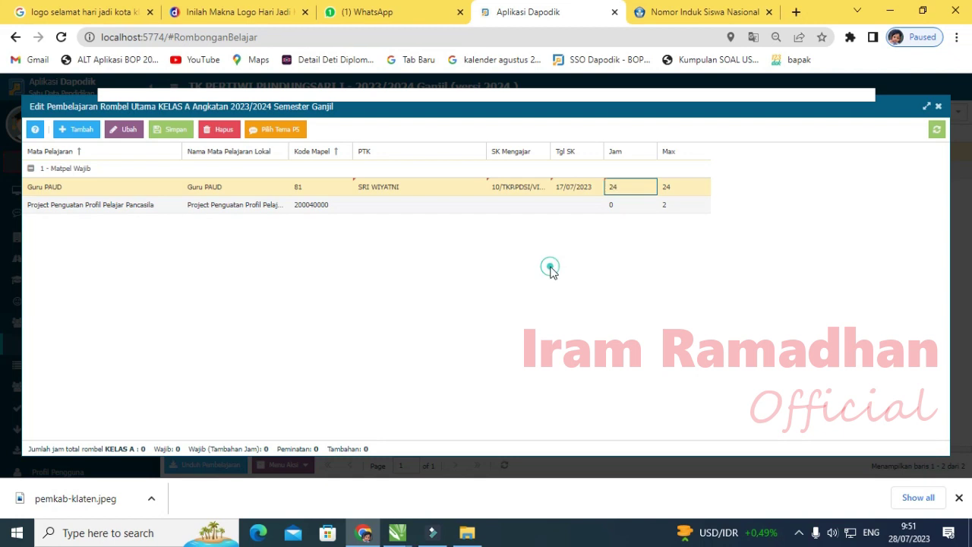
pyautogui.click(175, 131)
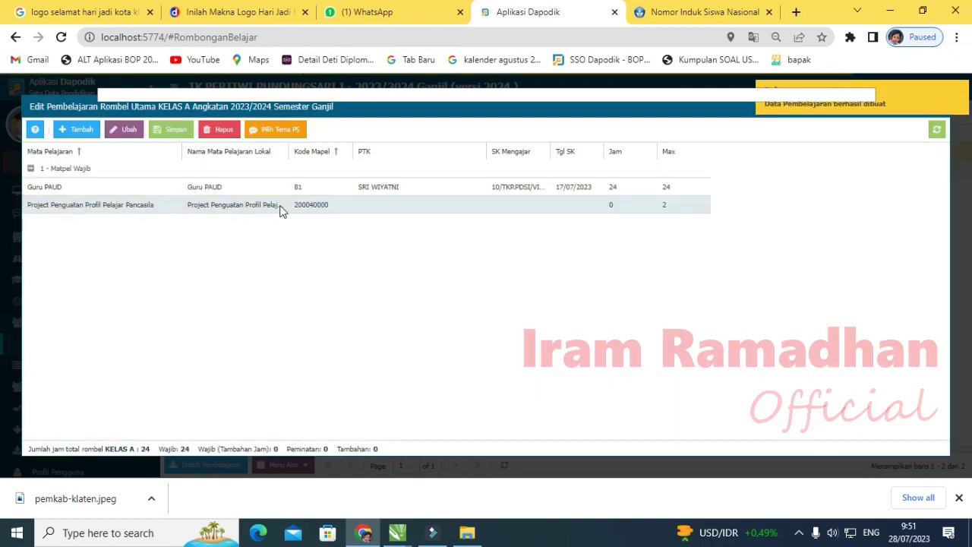
# Step: Assign the Kepala Sekolah as PTK of Project Penguatan Profil Pelajar Pancasila and enter the same SK Mengajar as Guru PAUD
pyautogui.click(193, 206)
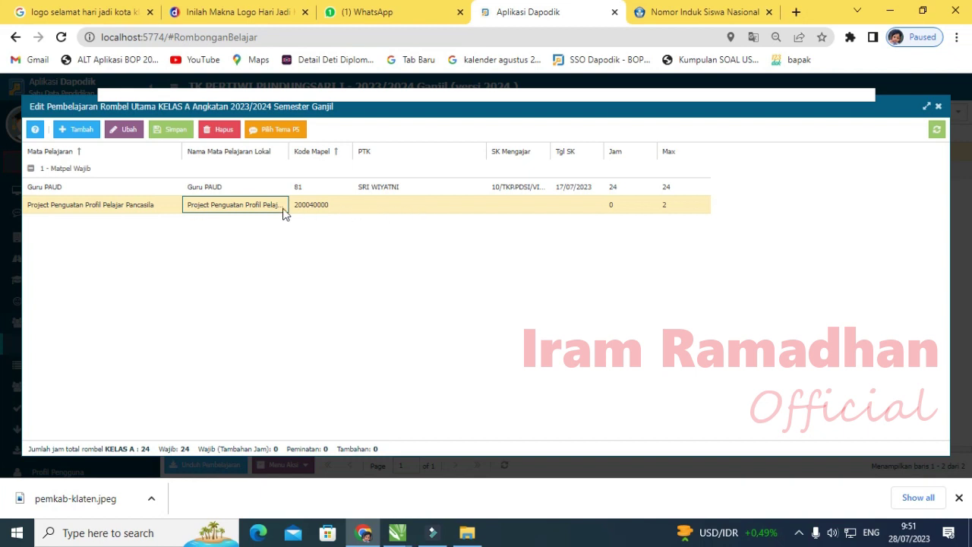
pyautogui.click(430, 208)
pyautogui.click(476, 205)
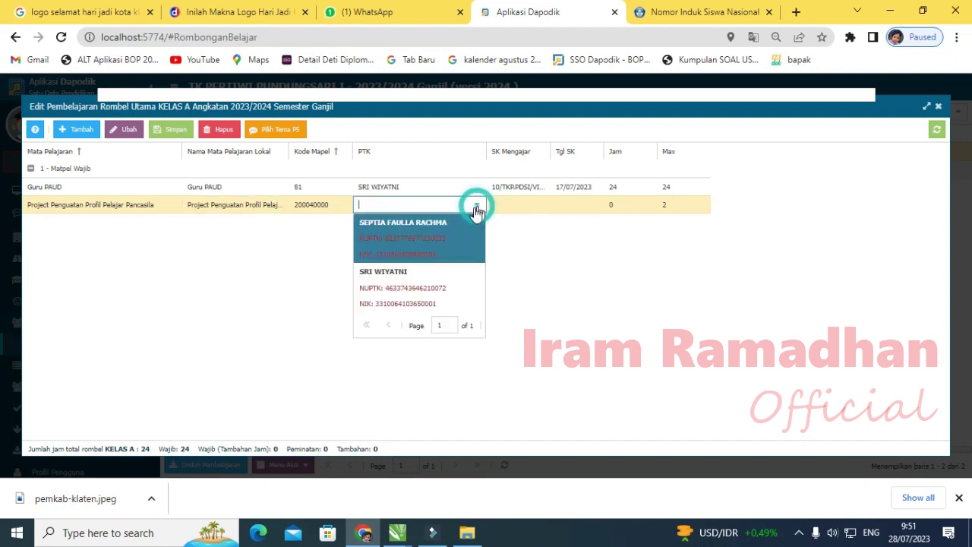
pyautogui.click(413, 283)
pyautogui.click(519, 207)
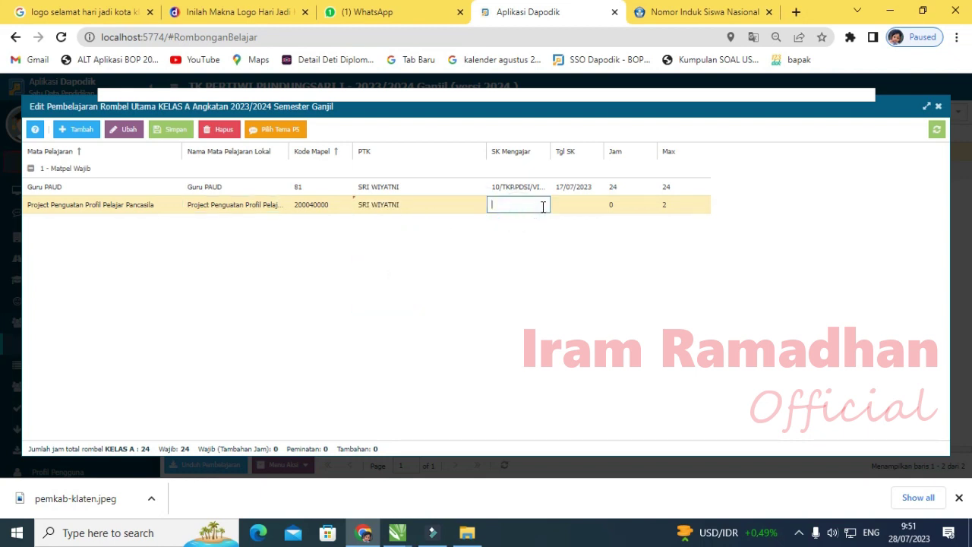
# Step: Set the Tgl SK of KELAS A's Project Penguatan Profil Pelajar Pancasila to 17/07/2023 and Jam to 2, then save
pyautogui.click(581, 209)
pyautogui.click(596, 205)
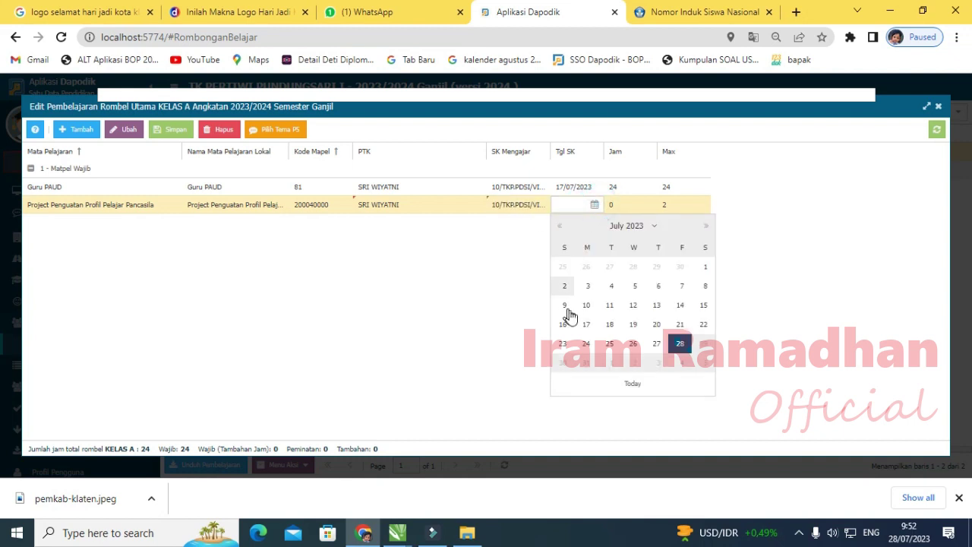
pyautogui.click(585, 326)
pyautogui.click(620, 207)
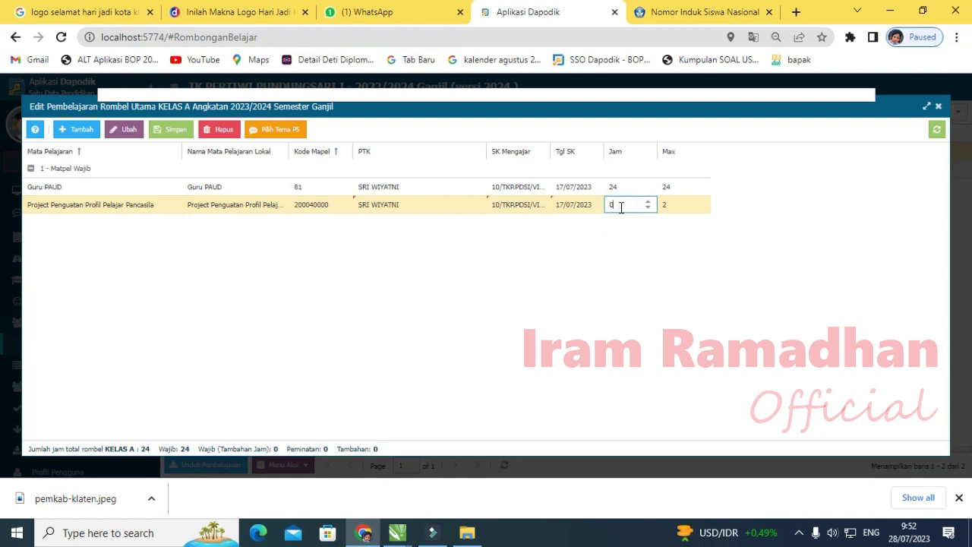
pyautogui.write('2')
pyautogui.click(579, 293)
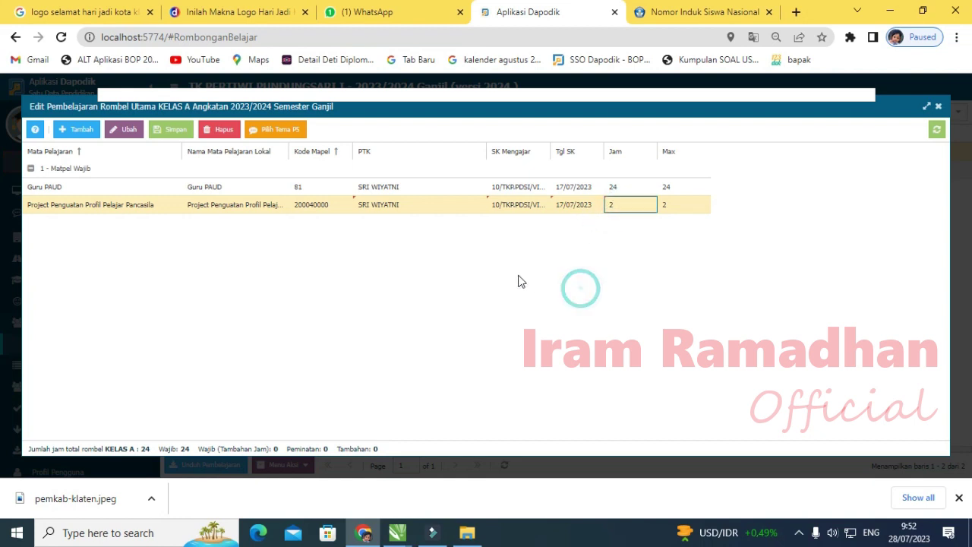
pyautogui.click(171, 129)
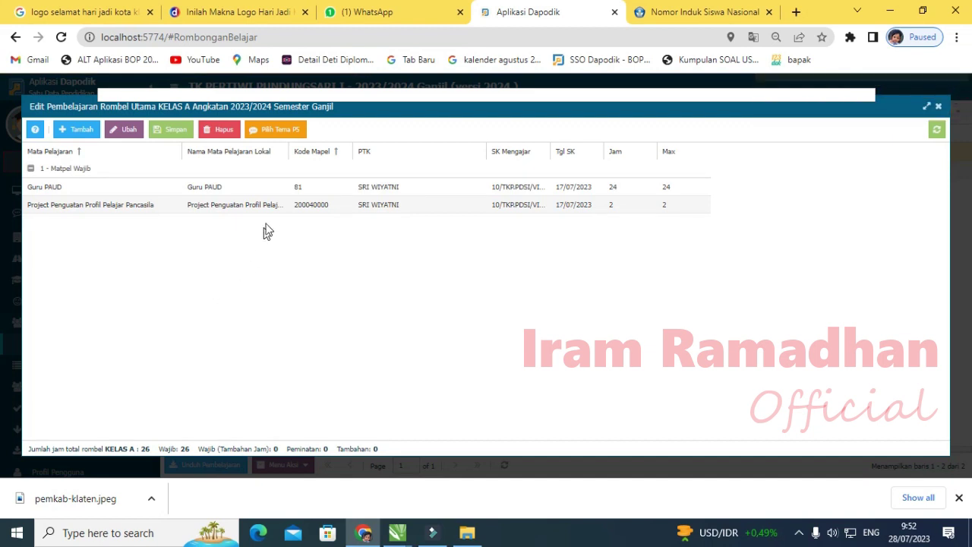
# Step: Open the P5 theme selection for Project Penguatan Profil Pelajar Pancasila and assign the Kepala Sekolah as PTK of Aku Sayang Bumi
pyautogui.click(276, 208)
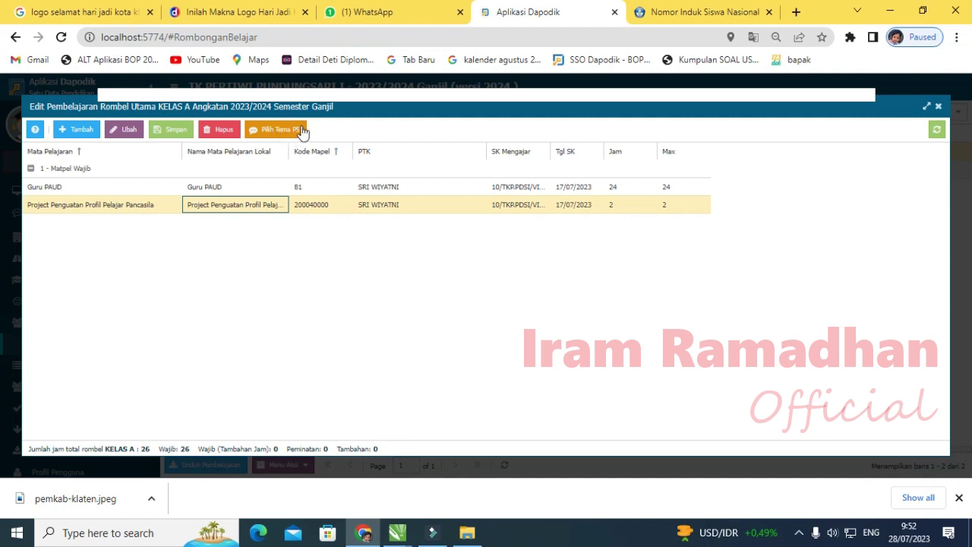
pyautogui.click(89, 207)
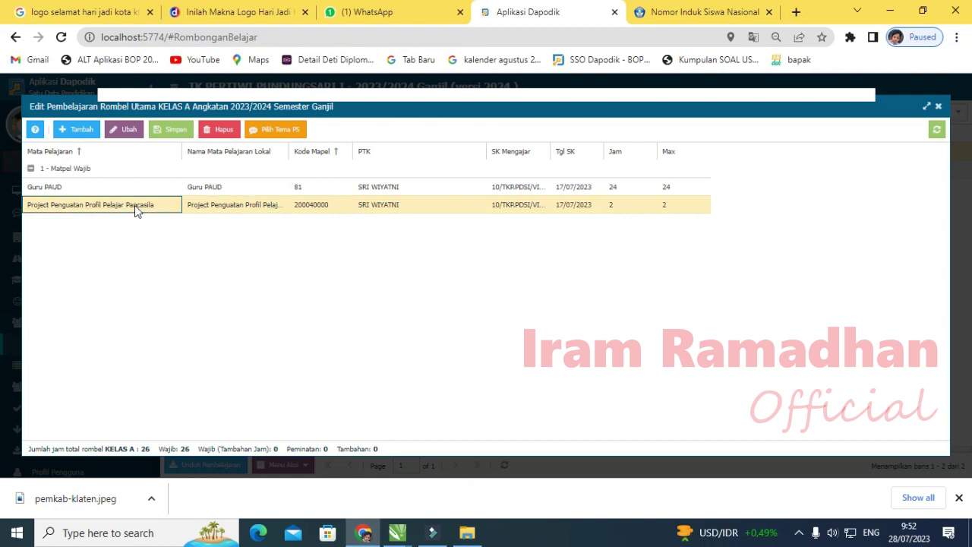
pyautogui.click(287, 130)
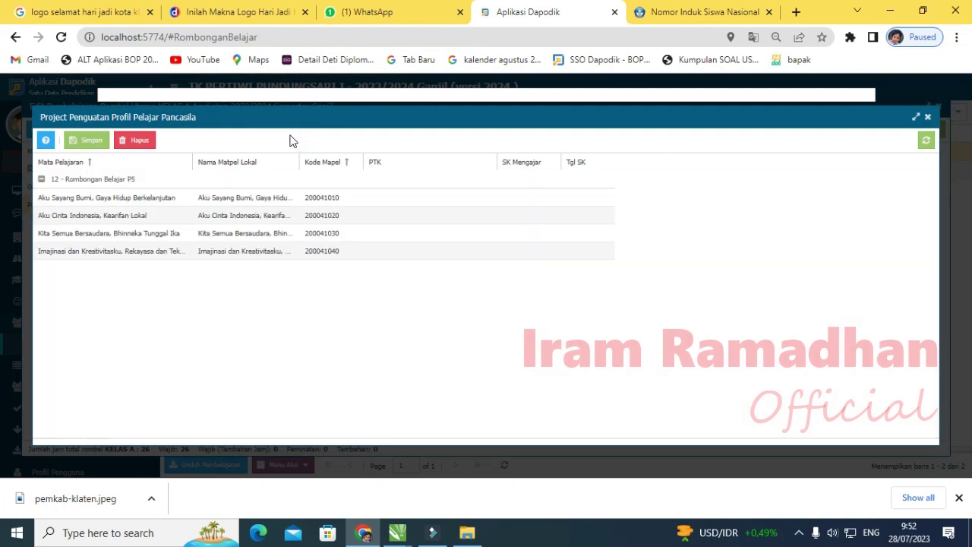
pyautogui.click(478, 199)
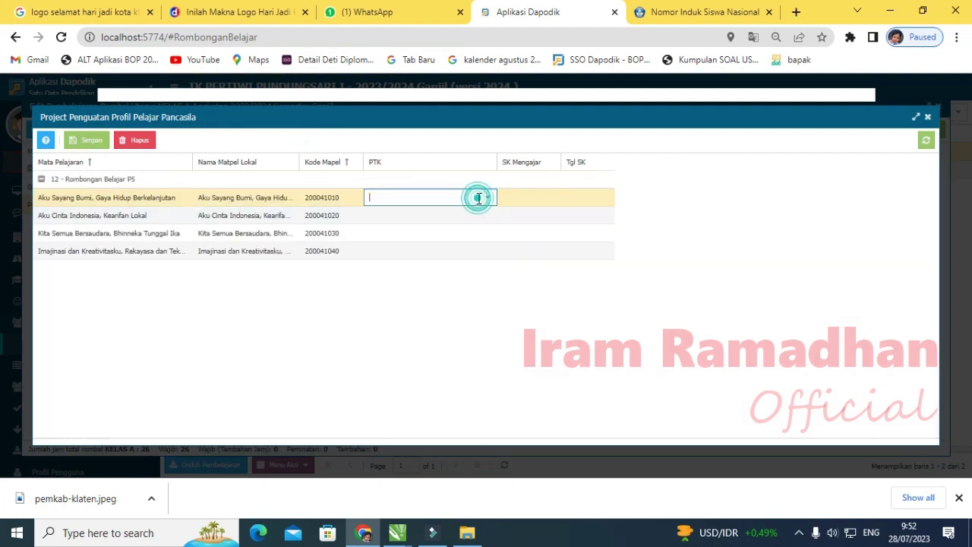
pyautogui.click(486, 197)
pyautogui.click(421, 263)
# Step: Assign the Kepala Sekolah as PTK of the theme Aku Cinta Indonesia, Kearifan Lokal
pyautogui.click(483, 221)
pyautogui.moveTo(484, 117)
pyautogui.mouseDown()
pyautogui.moveTo(486, 241)
pyautogui.moveTo(488, 135)
pyautogui.mouseUp()
pyautogui.click(448, 227)
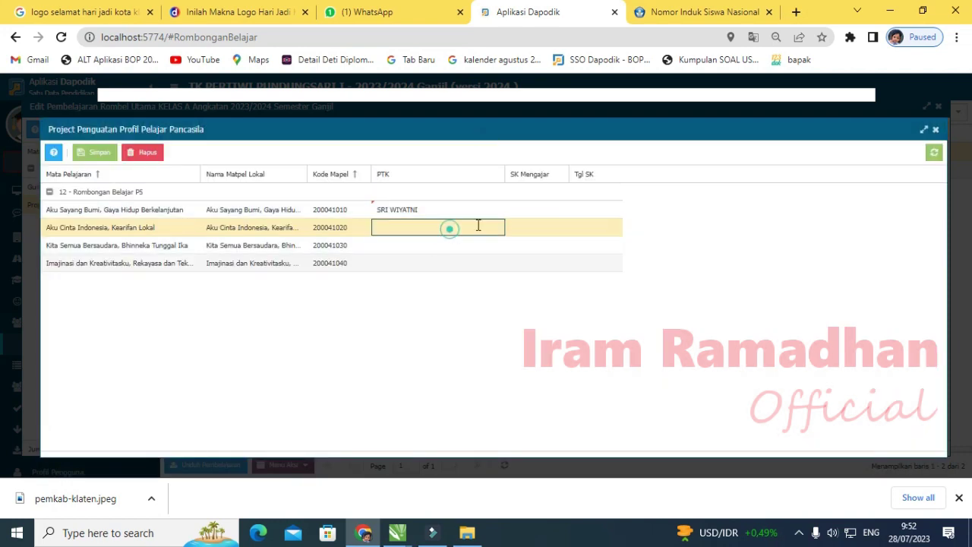
pyautogui.click(492, 227)
pyautogui.click(415, 301)
# Step: Assign the Kepala Sekolah as PTK of the themes Kita Semua Bersaudara and Imajinasi dan Kreativitasku
pyautogui.click(464, 245)
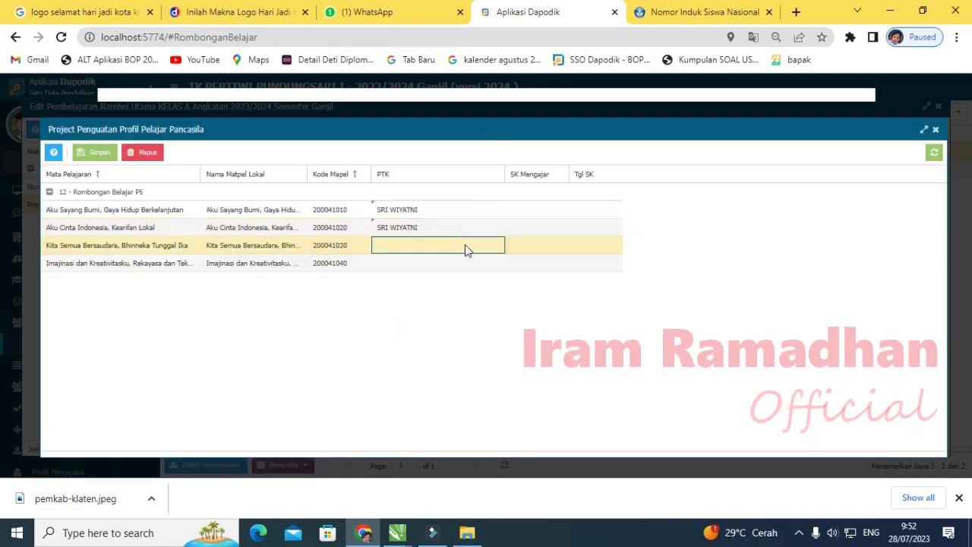
pyautogui.click(496, 247)
pyautogui.click(423, 330)
pyautogui.click(486, 263)
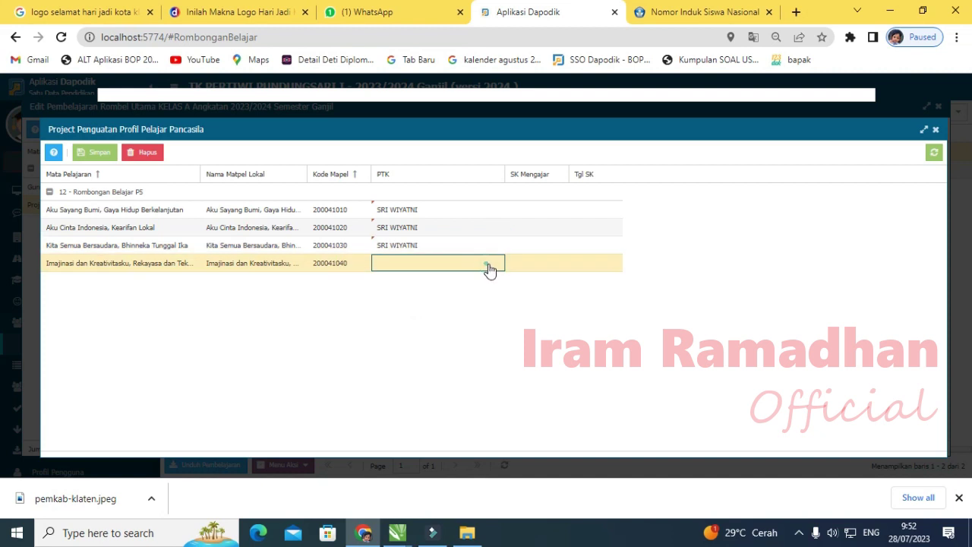
pyautogui.click(492, 263)
pyautogui.click(434, 327)
# Step: Fill in SK Mengajar 10/TKP.PDSI/VII/2023 for all four P5 themes of KELAS A
pyautogui.click(516, 211)
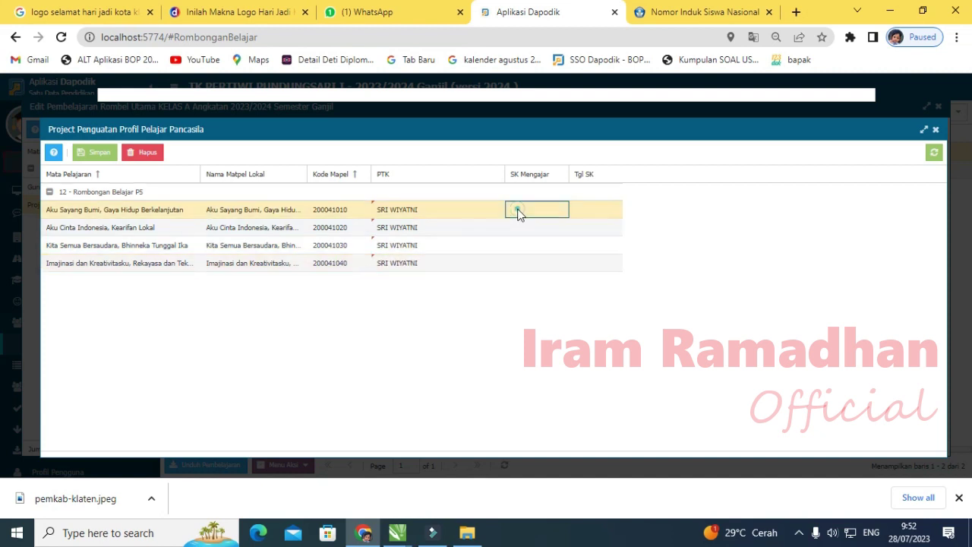
pyautogui.hotkey('ctrl', 'v')
pyautogui.click(530, 227)
pyautogui.hotkey('ctrl', 'v')
pyautogui.click(532, 245)
pyautogui.hotkey('ctrl', 'v')
pyautogui.click(534, 263)
pyautogui.hotkey('ctrl', 'v')
# Step: Set the Tgl SK of KELAS A's themes Aku Sayang Bumi and Aku Cinta Indonesia to 17/07/2023
pyautogui.click(584, 209)
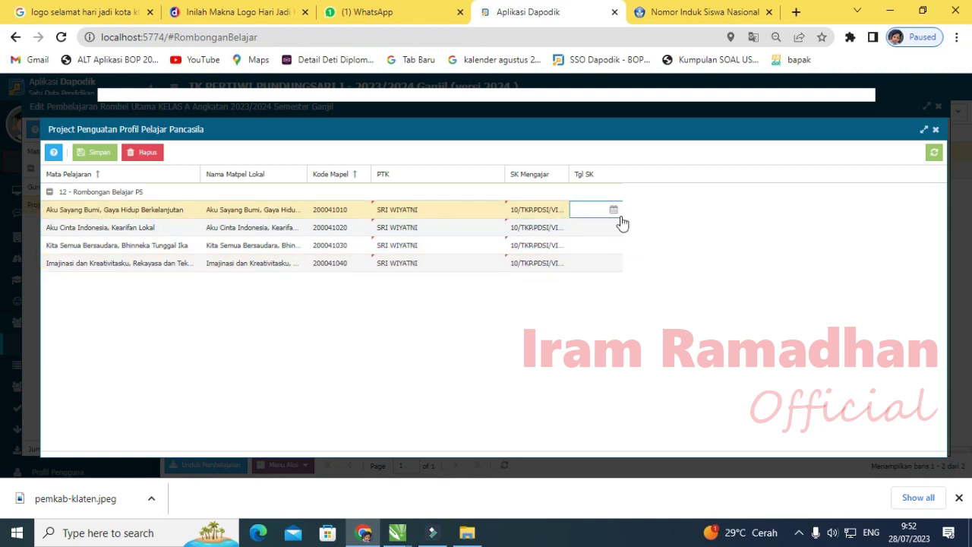
pyautogui.click(615, 210)
pyautogui.click(619, 328)
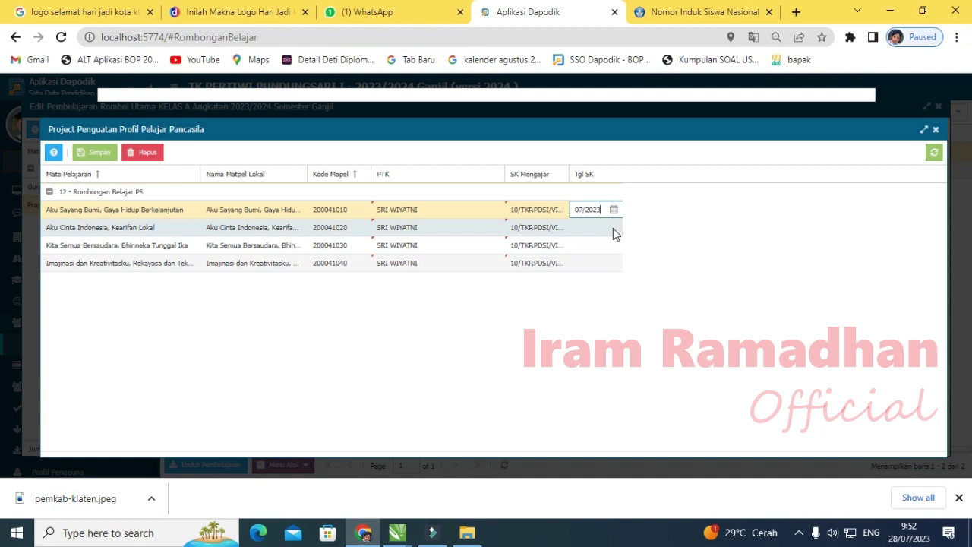
pyautogui.click(613, 228)
pyautogui.click(613, 228)
pyautogui.click(605, 347)
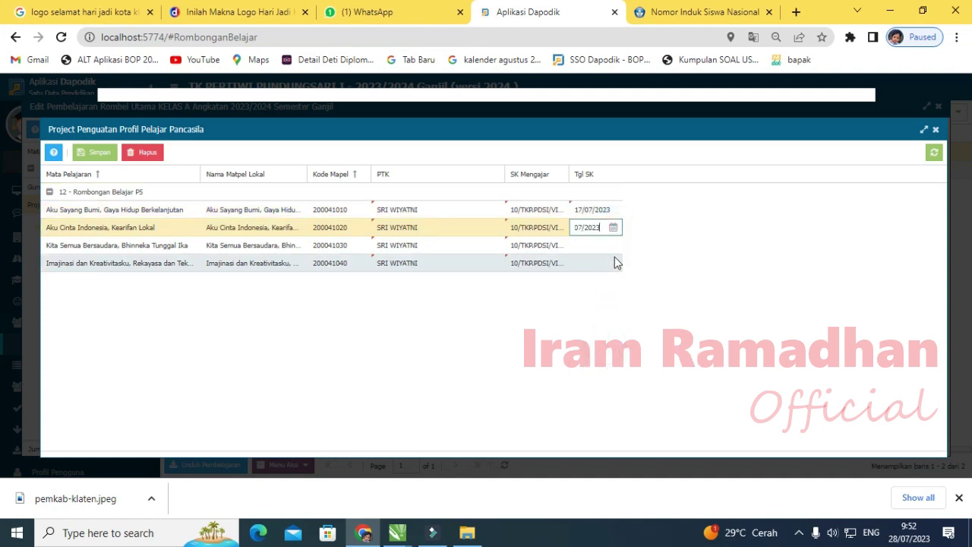
# Step: Set the Tgl SK of Imajinasi dan Kreativitasku and Kita Semua Bersaudara to 17/07/2023, save, and close KELAS A's lesson windows
pyautogui.click(613, 264)
pyautogui.click(613, 266)
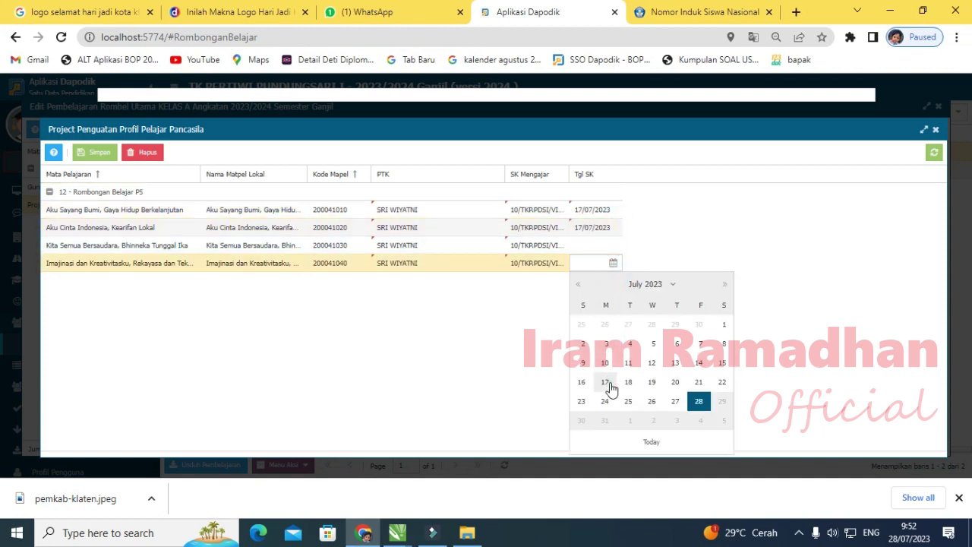
pyautogui.click(608, 381)
pyautogui.click(613, 245)
pyautogui.click(613, 245)
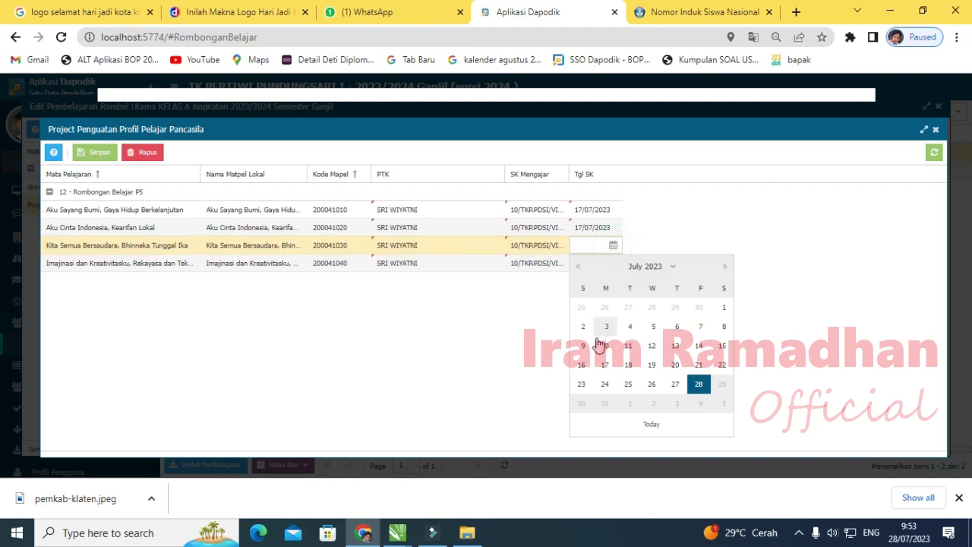
pyautogui.click(606, 363)
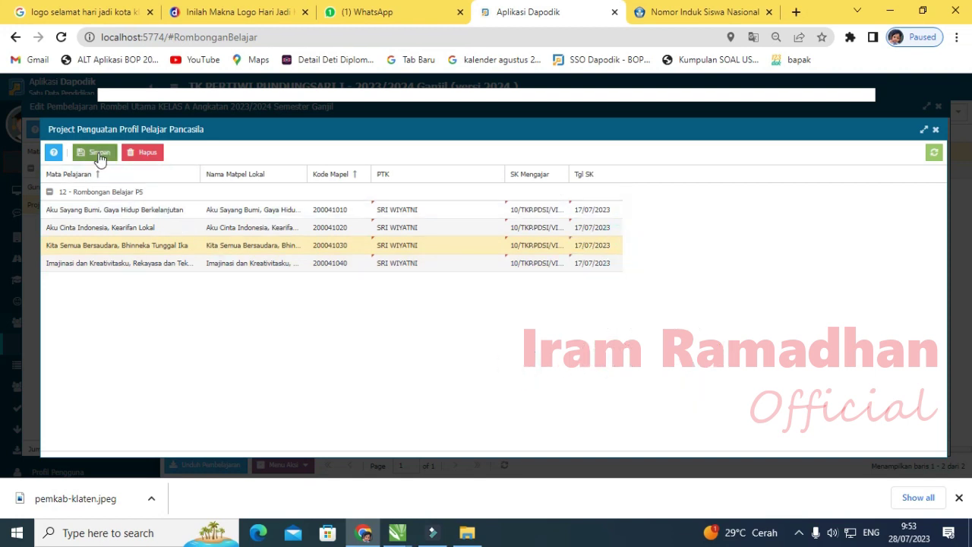
pyautogui.click(95, 152)
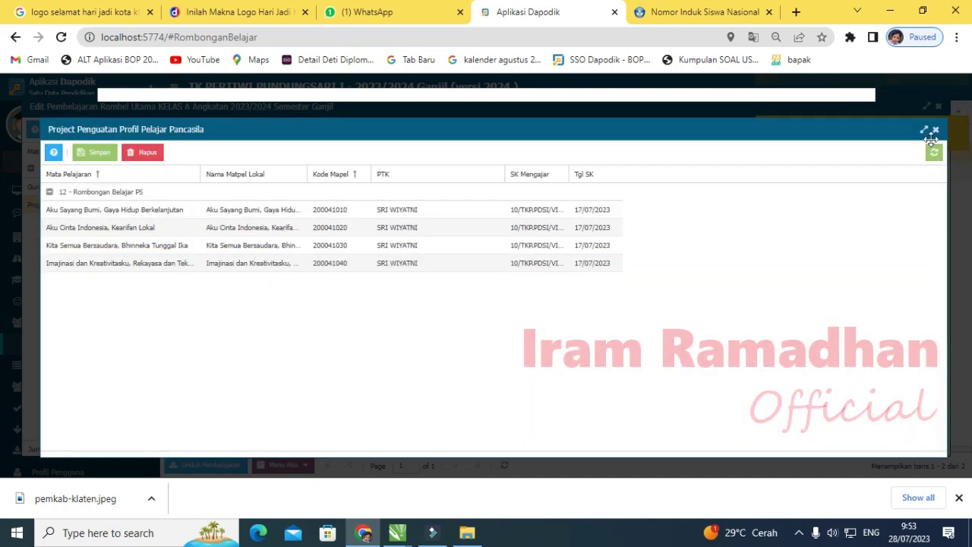
pyautogui.click(937, 131)
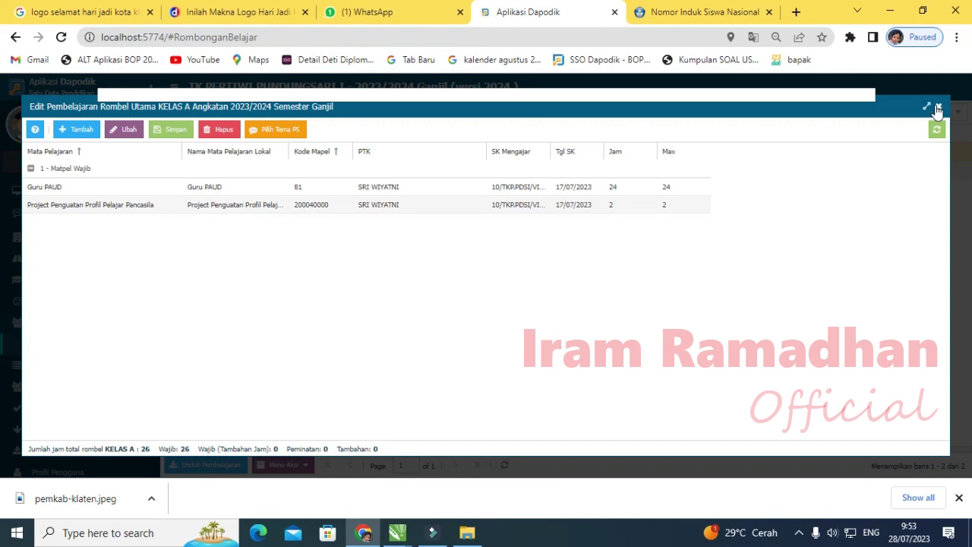
pyautogui.click(938, 107)
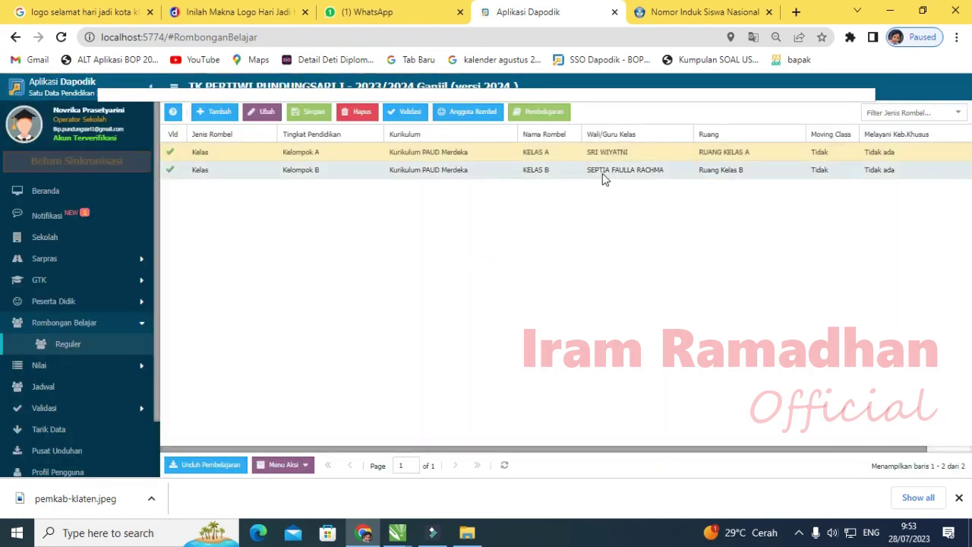
# Step: Open the P5 theme selection for Project Penguatan Profil Pelajar Pancasila in KELAS B's lessons
pyautogui.click(602, 172)
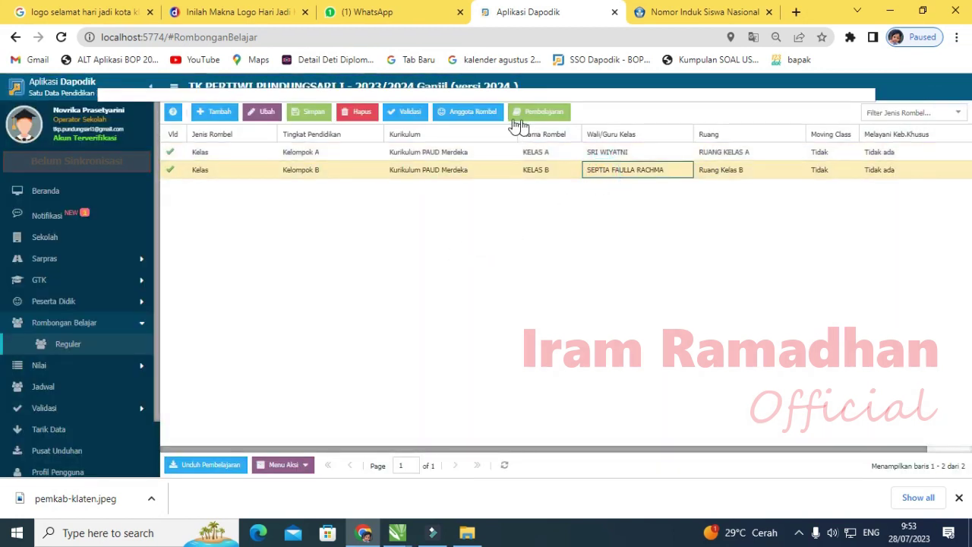
pyautogui.click(546, 114)
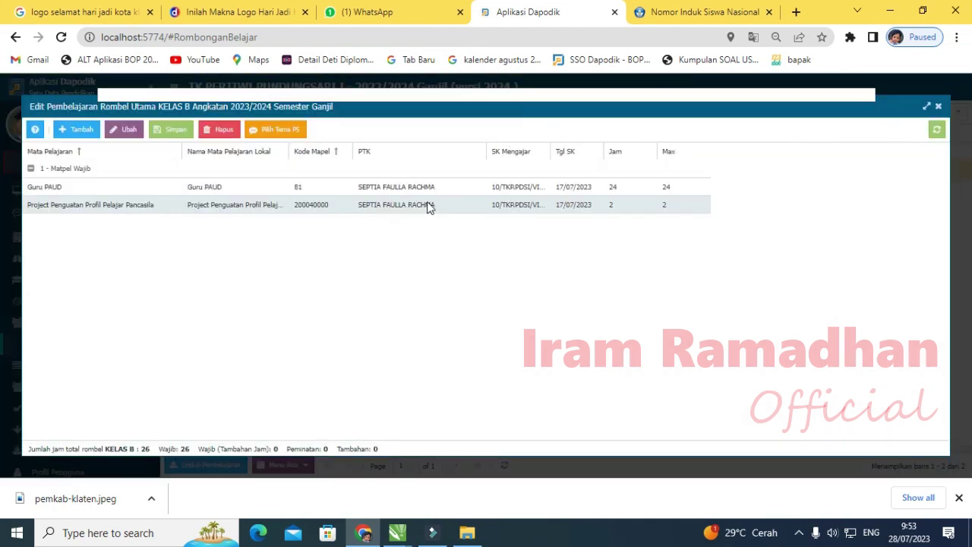
pyautogui.click(429, 205)
pyautogui.click(210, 211)
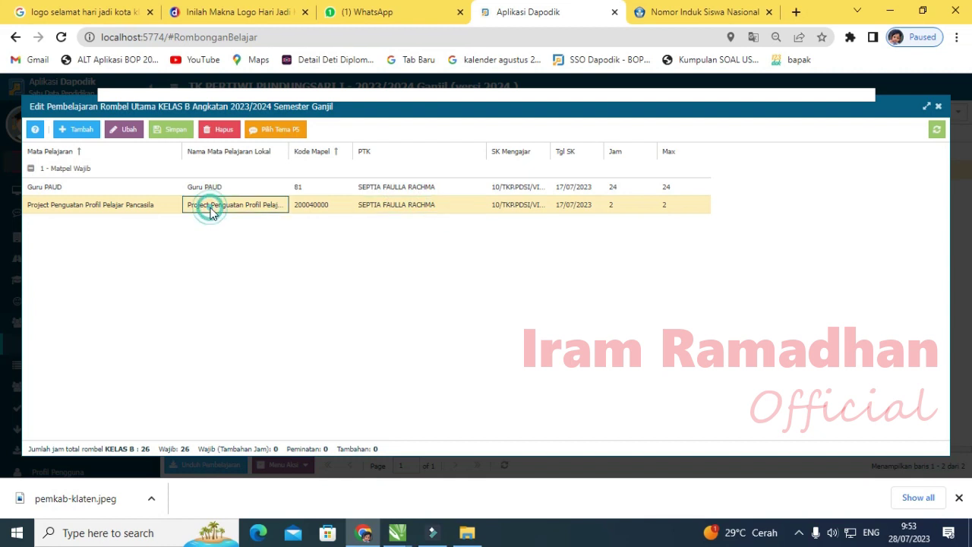
pyautogui.click(278, 130)
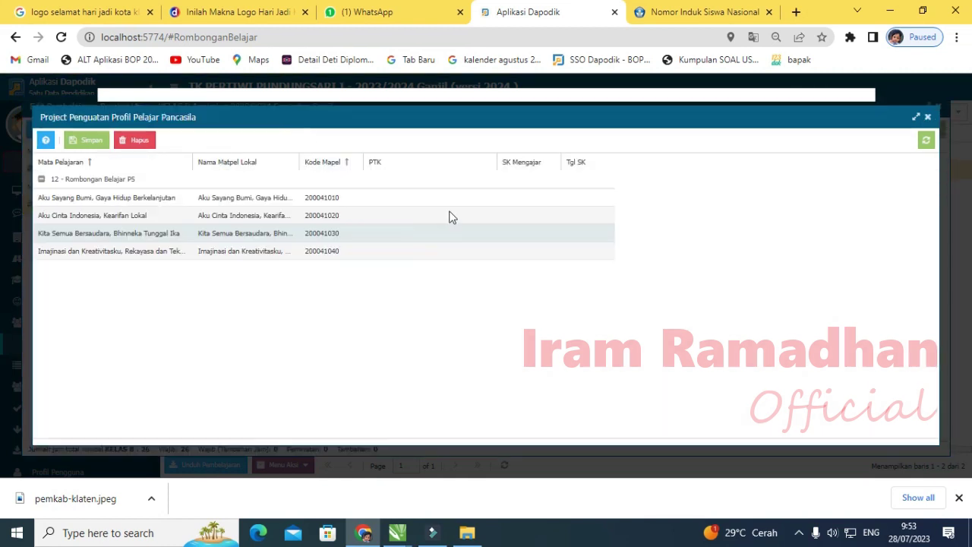
# Step: Assign the KELAS B class teacher as PTK of the themes Aku Sayang Bumi and Aku Cinta Indonesia
pyautogui.click(447, 198)
pyautogui.click(487, 202)
pyautogui.click(418, 221)
pyautogui.click(484, 216)
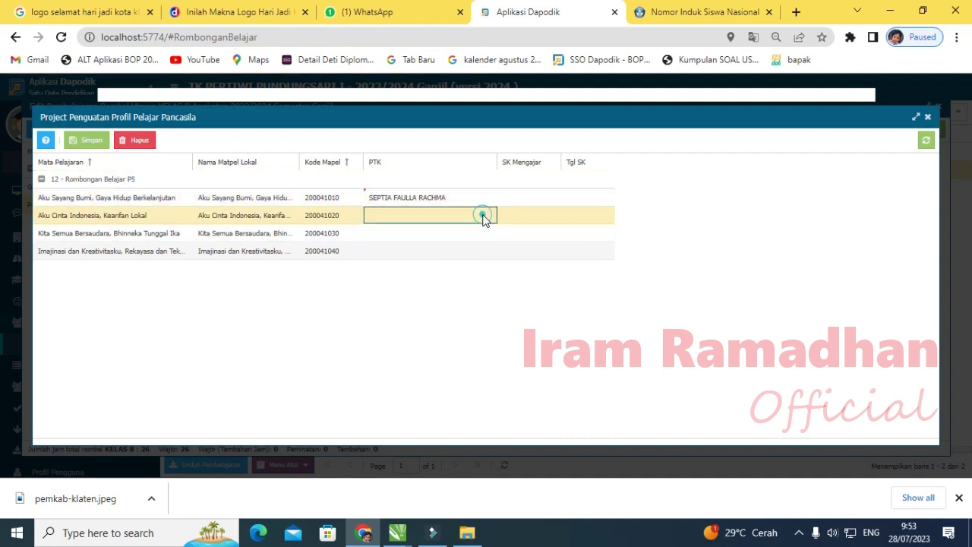
pyautogui.click(486, 216)
pyautogui.click(427, 238)
# Step: Assign the KELAS B class teacher as PTK of the themes Kita Semua Bersaudara and Imajinasi dan Kreativitasku
pyautogui.click(469, 233)
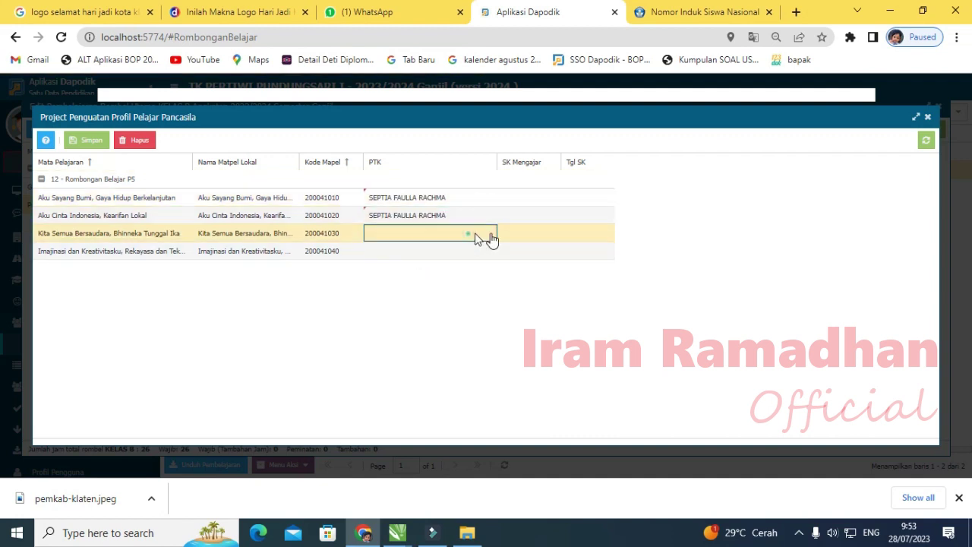
pyautogui.click(490, 233)
pyautogui.click(432, 262)
pyautogui.click(463, 251)
pyautogui.click(487, 250)
pyautogui.click(442, 276)
# Step: Fill in SK Mengajar 10/TKP.PDSI/VII/2023 for all four P5 themes of KELAS B
pyautogui.click(524, 195)
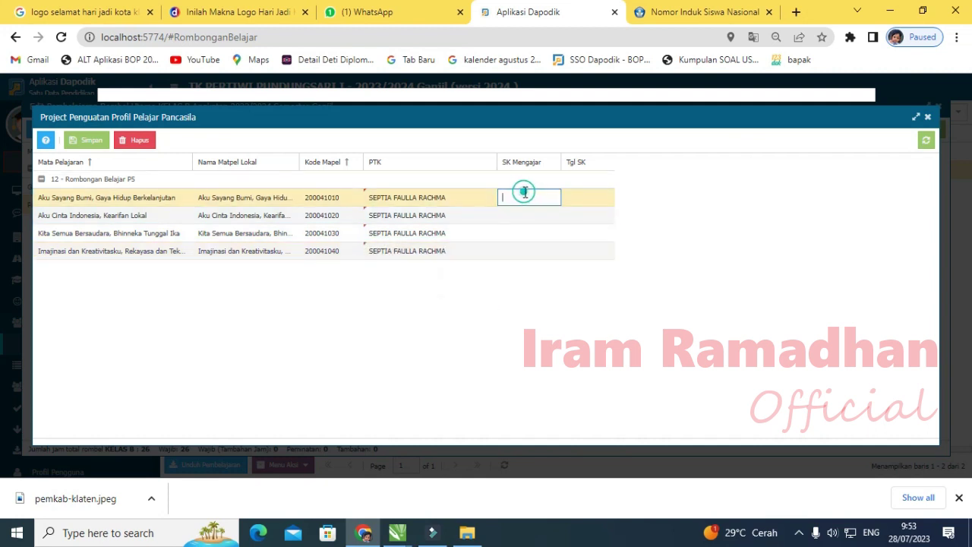
pyautogui.write('KP.PDSI/VII/2023')
pyautogui.click(524, 217)
pyautogui.write('10/TKP.PDSI/VII/2023')
pyautogui.click(527, 234)
pyautogui.write('10/TKP.PDSI/VII/2023')
pyautogui.click(528, 253)
pyautogui.write('10/TKP.PDSI/VII/2023')
# Step: Set the Tgl SK of KELAS B's themes Aku Sayang Bumi and Aku Cinta Indonesia to 17/07/2023
pyautogui.click(562, 196)
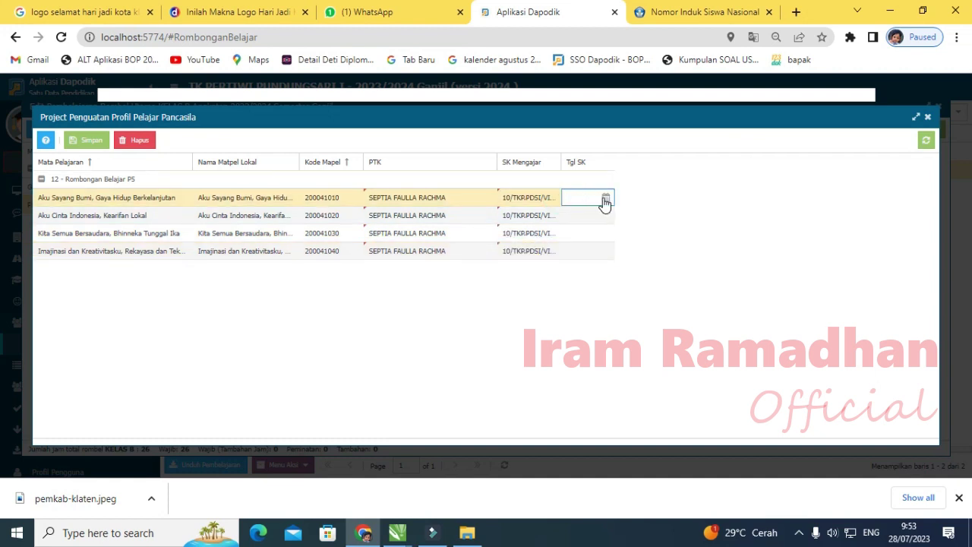
pyautogui.click(605, 200)
pyautogui.click(594, 317)
pyautogui.click(607, 219)
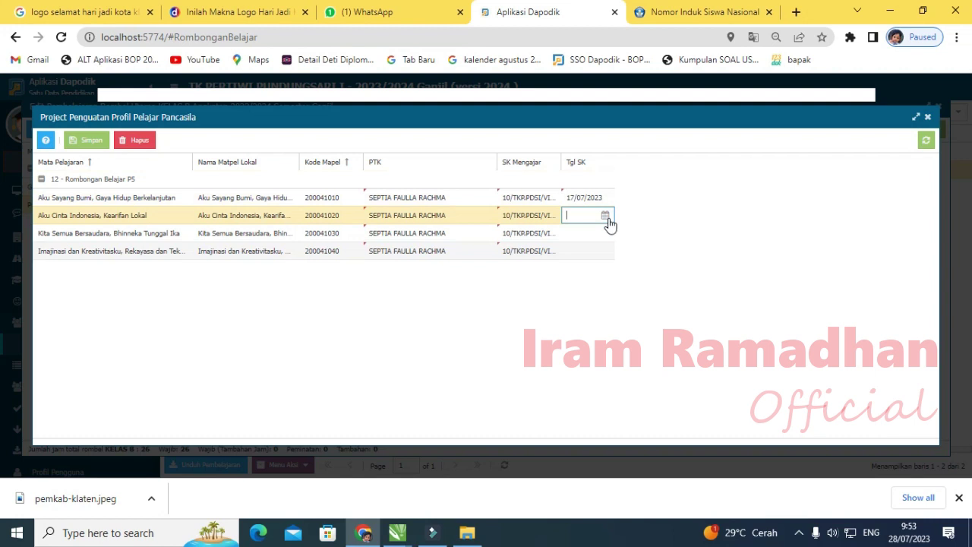
pyautogui.click(605, 216)
pyautogui.click(595, 319)
pyautogui.click(611, 219)
pyautogui.click(601, 334)
# Step: Set the Tgl SK of Kita Semua Bersaudara and Imajinasi dan Kreativitasku to 17/07/2023, save, and close KELAS B's lesson windows
pyautogui.click(600, 234)
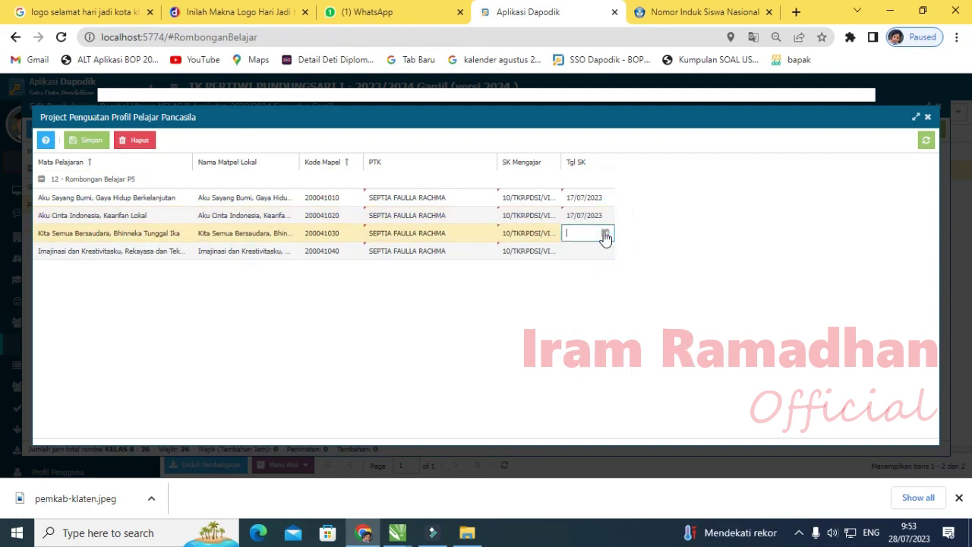
pyautogui.click(605, 234)
pyautogui.click(597, 342)
pyautogui.click(606, 253)
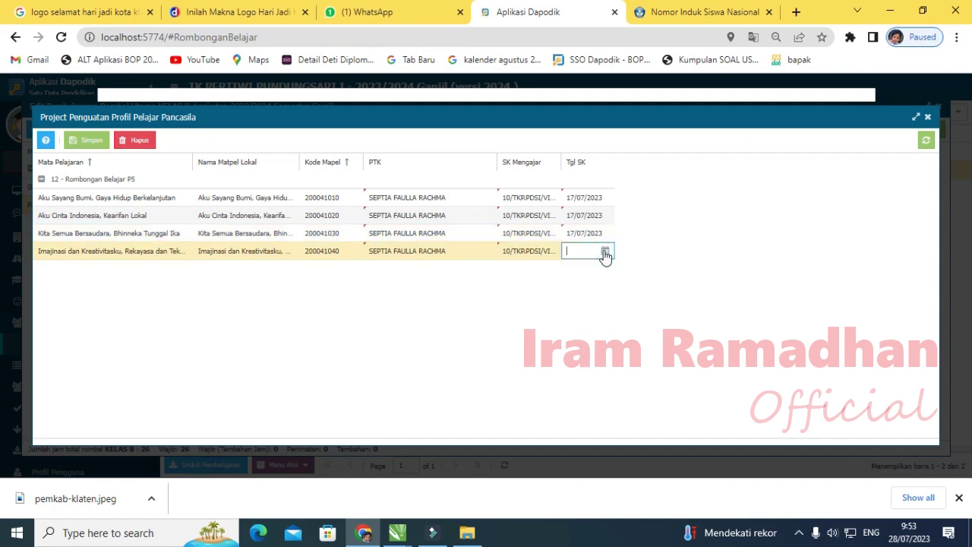
pyautogui.click(605, 253)
pyautogui.click(599, 372)
pyautogui.click(85, 139)
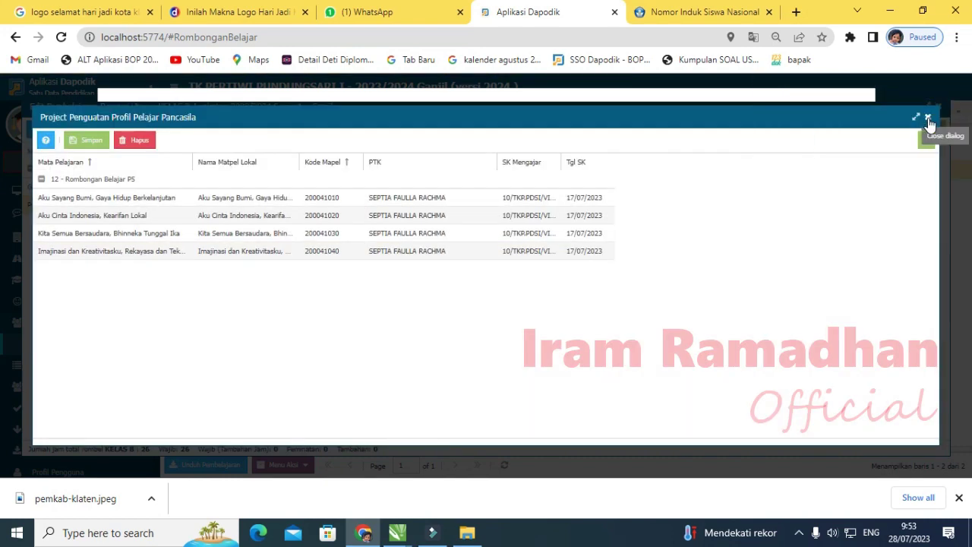
pyautogui.click(928, 119)
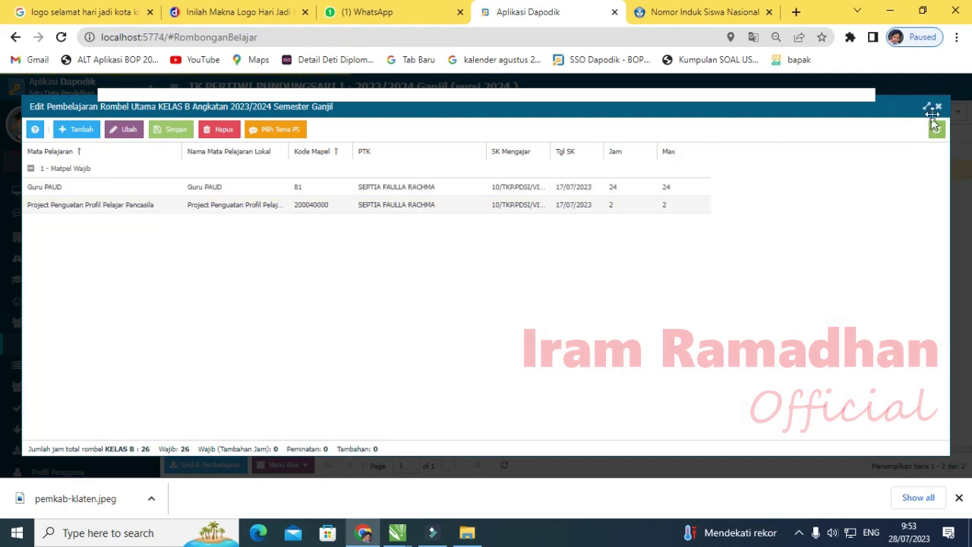
pyautogui.click(939, 107)
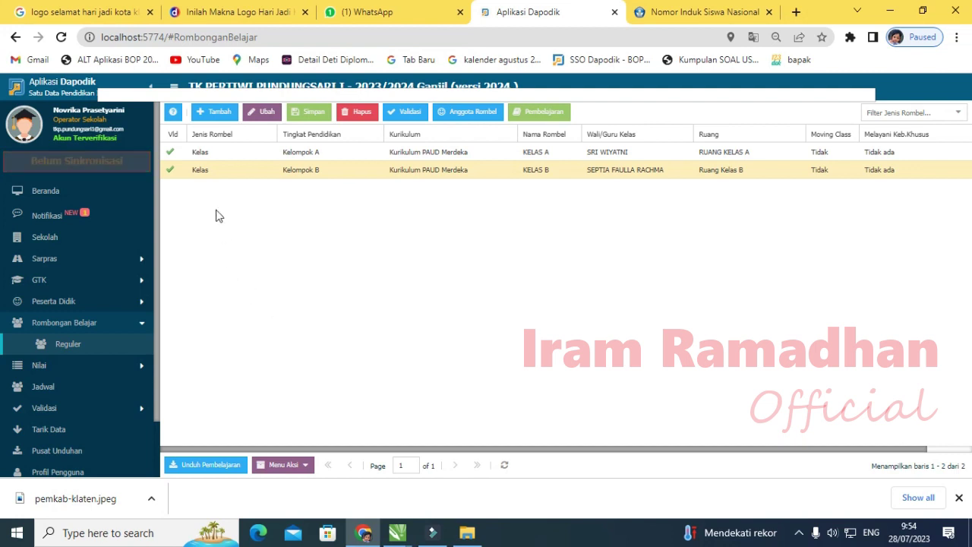
# Step: Open the Jadwal Pembelajaran page and select RUANG KELAS A as the room
pyautogui.click(76, 323)
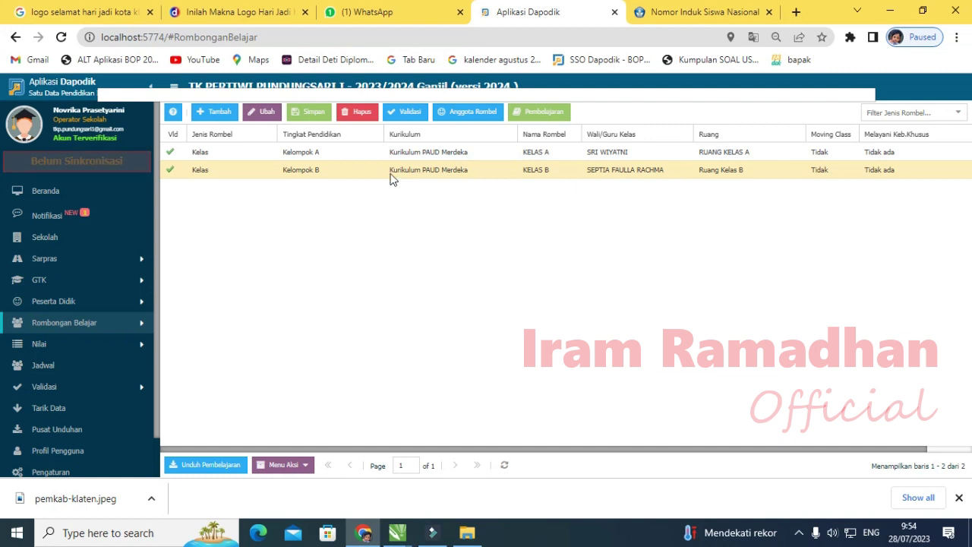
pyautogui.click(56, 366)
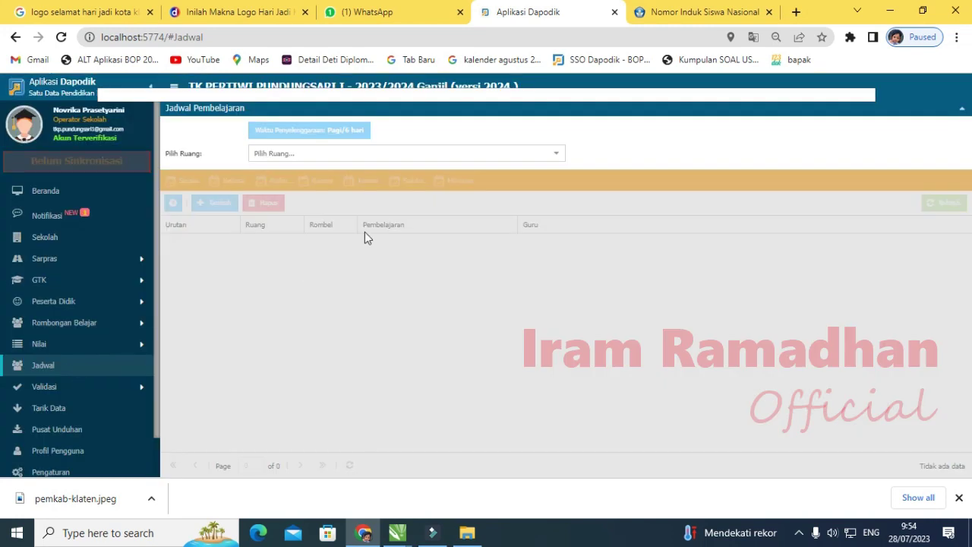
pyautogui.click(558, 156)
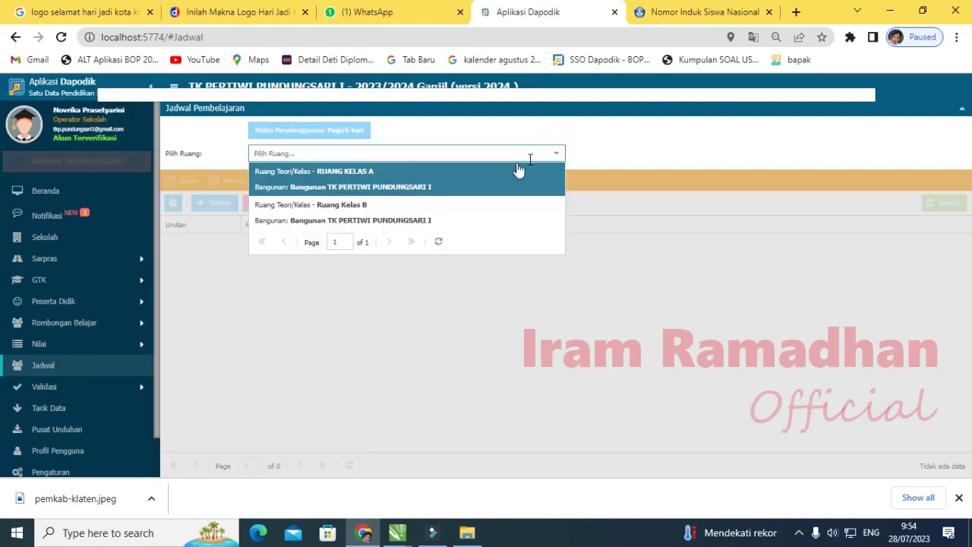
pyautogui.click(352, 190)
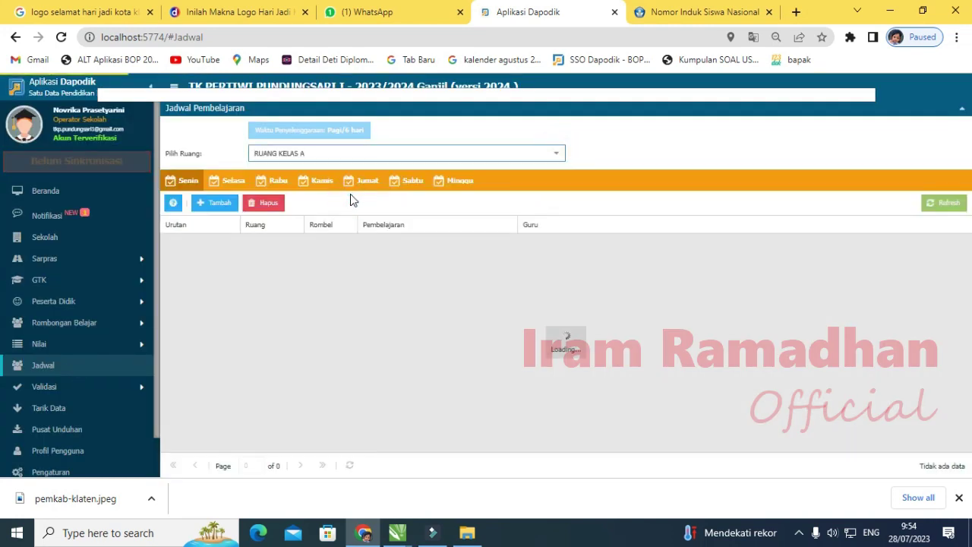
# Step: Add a Senin schedule for RUANG KELAS A with Guru PAUD, Alokasi Jam 4 and Pembelajaran ke 1, and save it
pyautogui.click(215, 205)
pyautogui.click(615, 253)
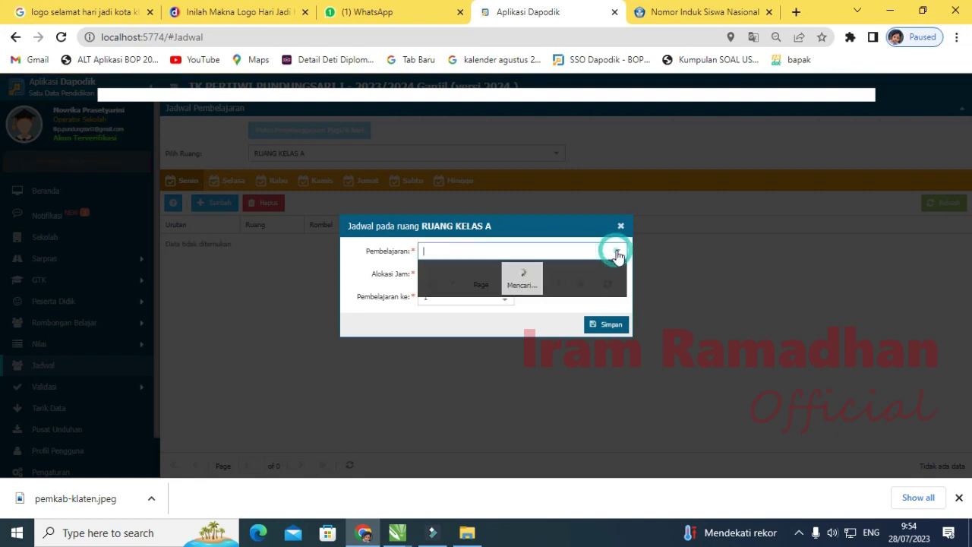
pyautogui.click(463, 283)
pyautogui.click(438, 273)
pyautogui.doubleClick(448, 275)
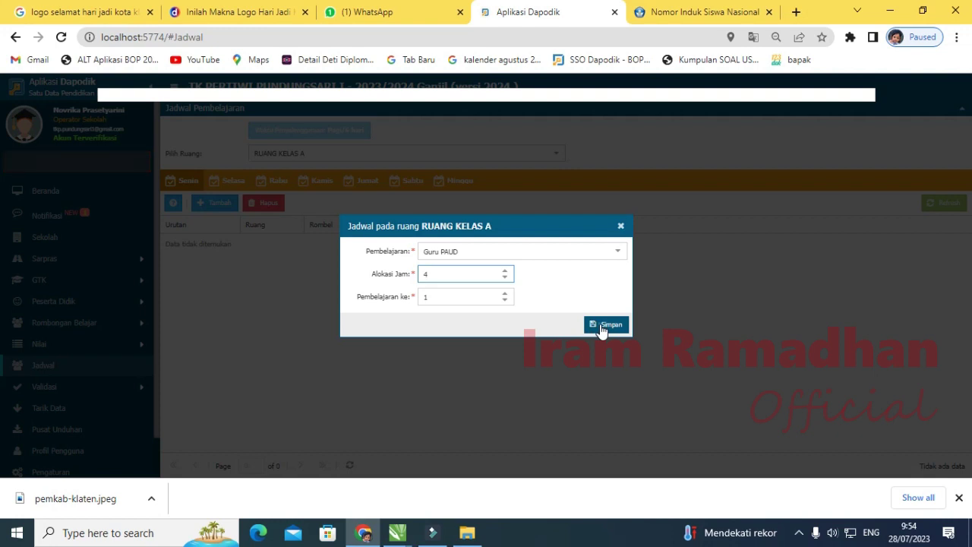
pyautogui.click(601, 326)
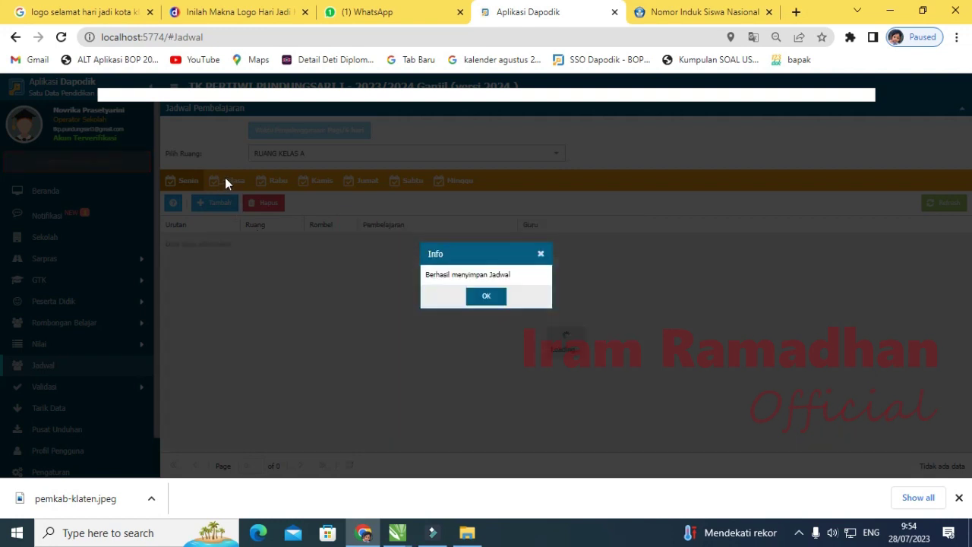
pyautogui.click(485, 299)
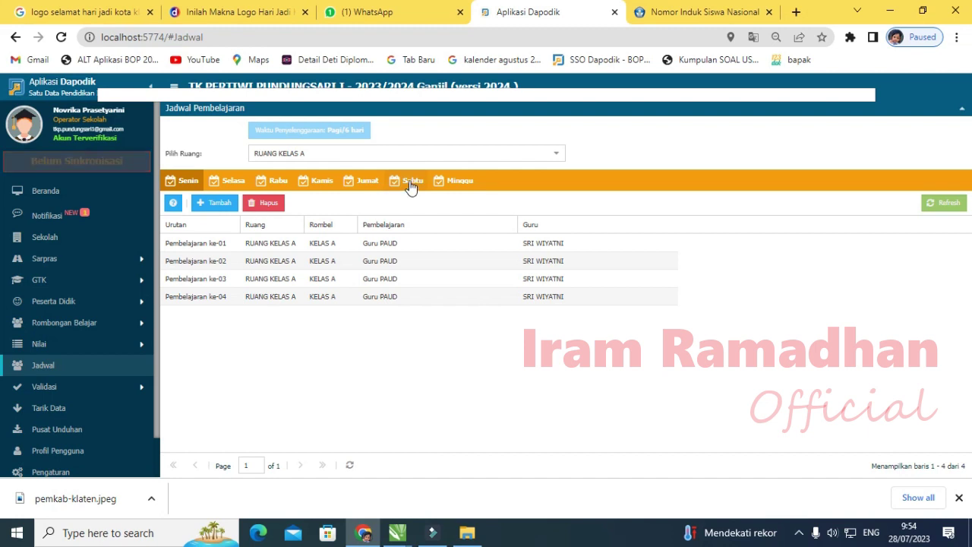
# Step: Add a Selasa lesson schedule for RUANG KELAS A with Alokasi Jam 4 and save it
pyautogui.click(218, 183)
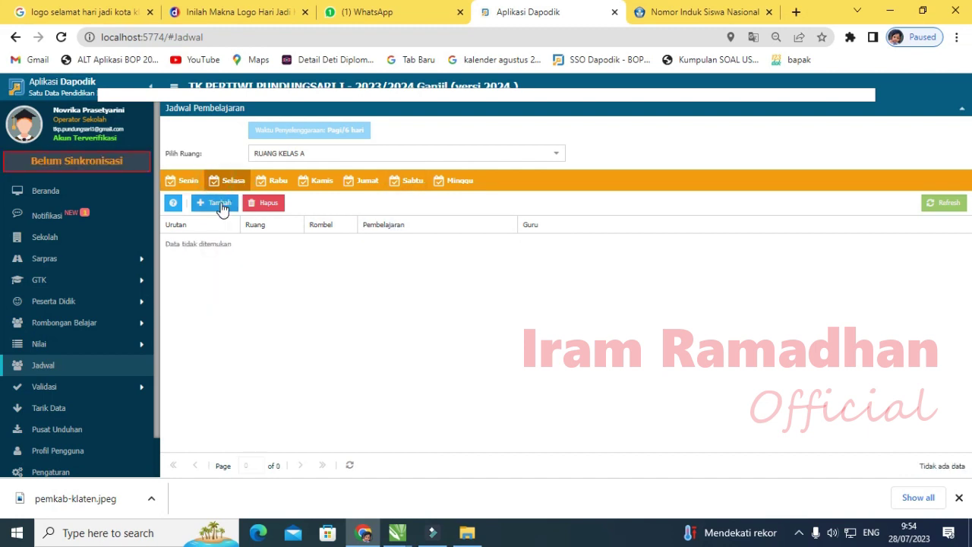
pyautogui.click(220, 202)
pyautogui.click(617, 251)
pyautogui.click(448, 270)
pyautogui.write('4')
pyautogui.click(605, 324)
# Step: Add a Rabu lesson schedule for RUANG KELAS A and save it
pyautogui.click(281, 187)
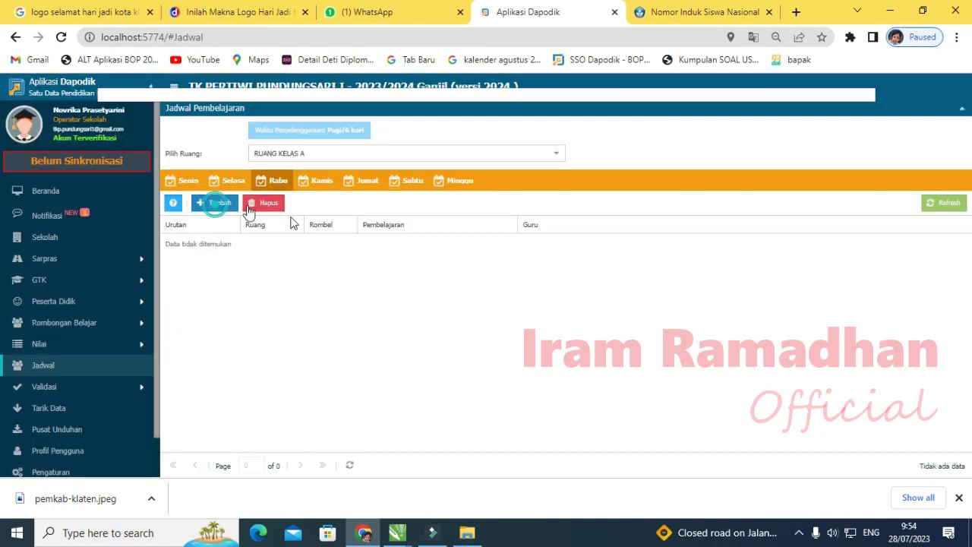
pyautogui.click(216, 202)
pyautogui.click(617, 250)
pyautogui.click(452, 275)
pyautogui.click(606, 324)
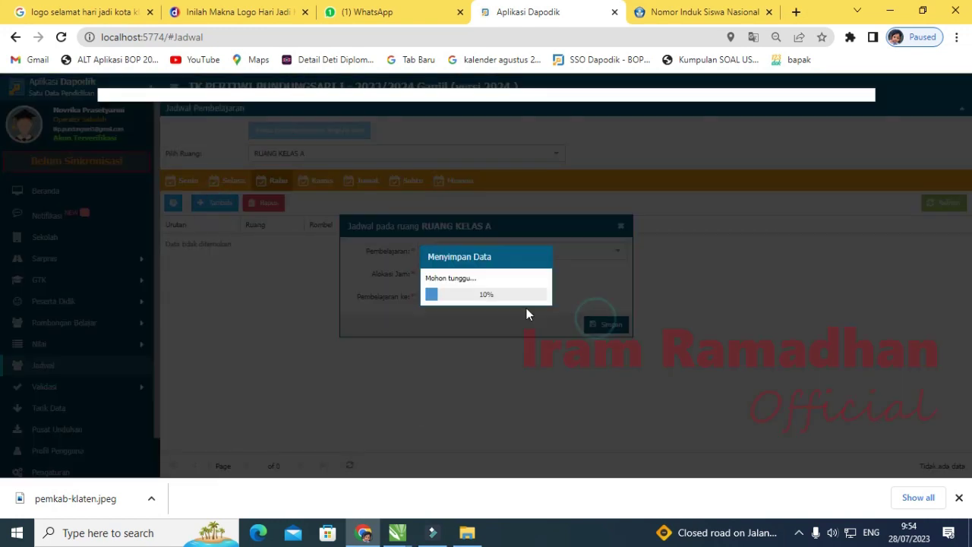
# Step: Add a Kamis lesson schedule for RUANG KELAS A and save it
pyautogui.click(312, 180)
pyautogui.click(220, 203)
pyautogui.click(617, 250)
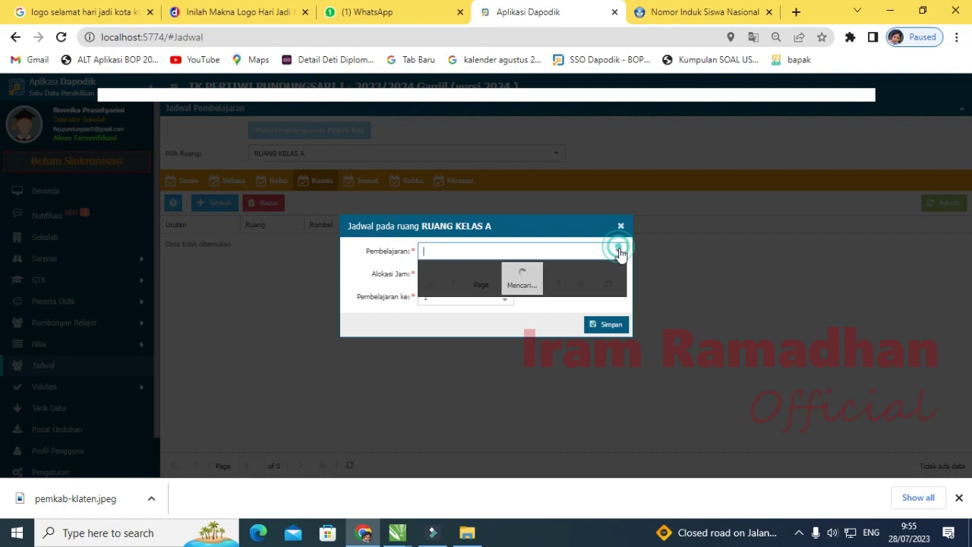
pyautogui.click(448, 266)
pyautogui.click(445, 276)
pyautogui.click(591, 324)
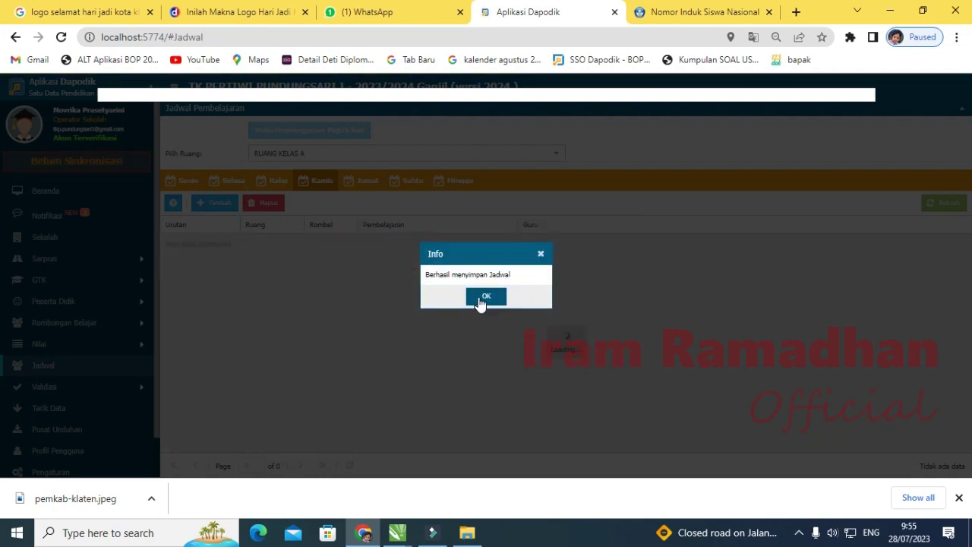
pyautogui.click(480, 299)
# Step: Add a Jumat lesson schedule for RUANG KELAS A and save it
pyautogui.click(367, 181)
pyautogui.click(212, 202)
pyautogui.click(616, 249)
pyautogui.click(453, 282)
pyautogui.click(449, 276)
pyautogui.click(606, 325)
pyautogui.click(484, 297)
# Step: Add a Sabtu schedule for RUANG KELAS A with Guru PAUD, Alokasi Jam 4 and Pembelajaran ke 1, and save it
pyautogui.click(412, 180)
pyautogui.click(213, 202)
pyautogui.click(617, 251)
pyautogui.click(448, 285)
pyautogui.click(445, 276)
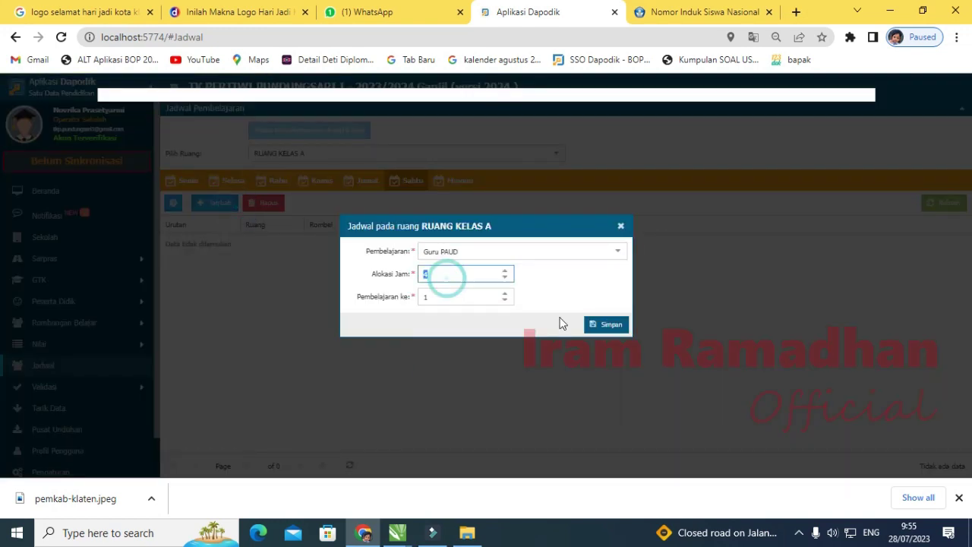
pyautogui.click(589, 325)
pyautogui.click(484, 298)
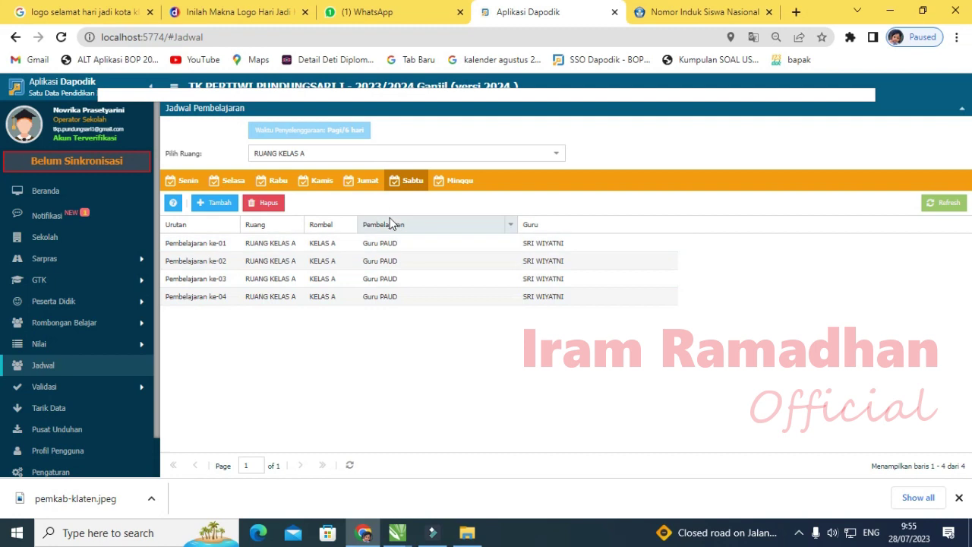
# Step: Add Project Penguatan Profil Pelajar Pancasila to the Senin schedule of RUANG KELAS A as Pembelajaran ke 5 and save it
pyautogui.click(187, 182)
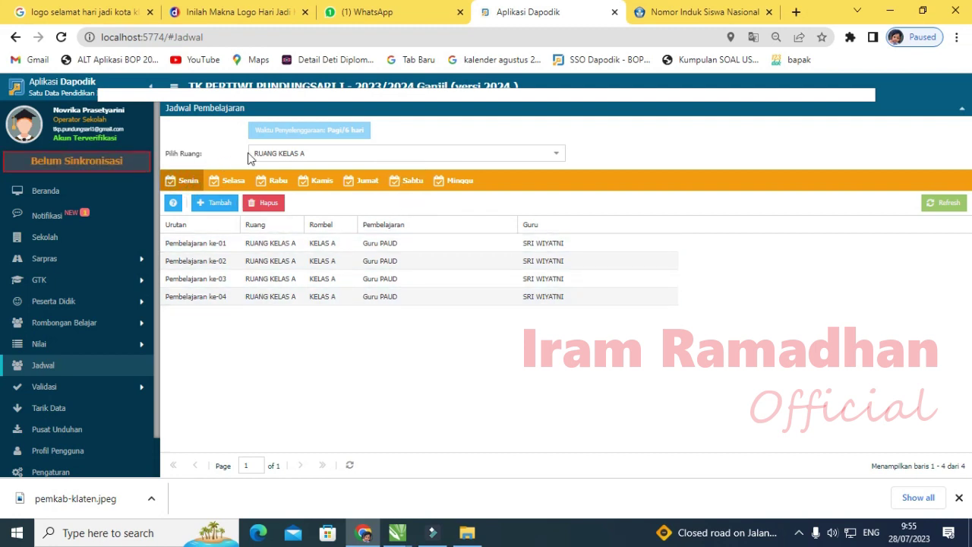
pyautogui.click(226, 205)
pyautogui.click(617, 256)
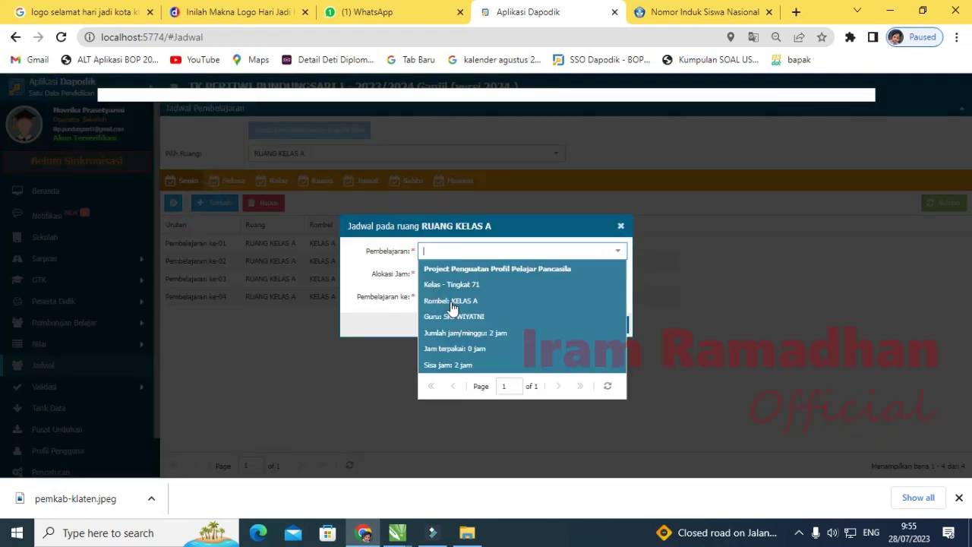
pyautogui.click(446, 305)
pyautogui.click(441, 274)
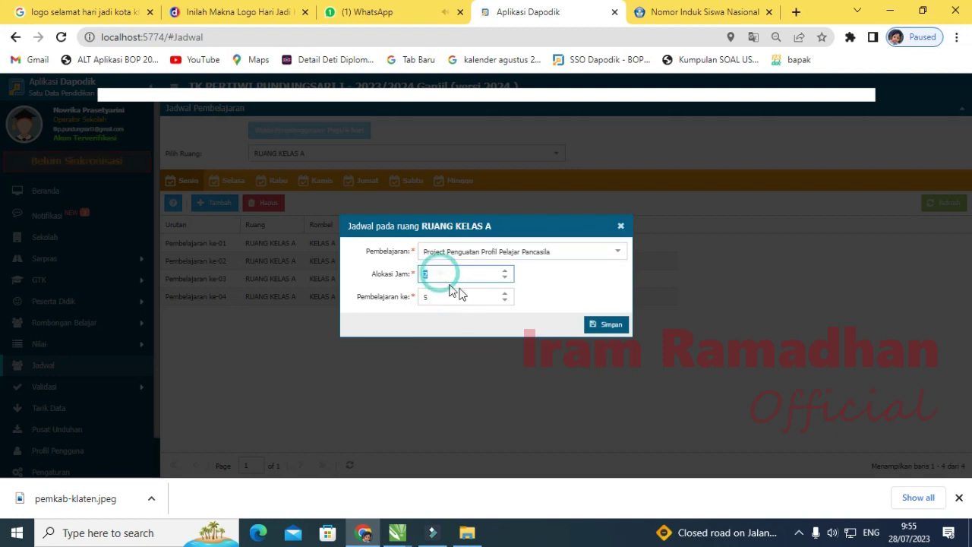
pyautogui.click(606, 326)
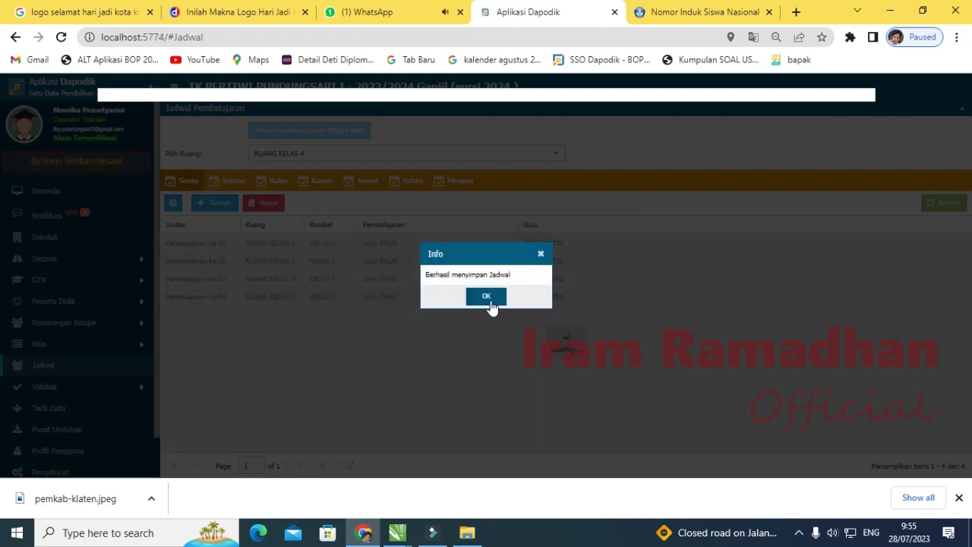
pyautogui.click(486, 297)
# Step: Add Project Penguatan Profil Pelajar Pancasila to the Selasa schedule of RUANG KELAS A as Pembelajaran ke 5 and save it
pyautogui.click(228, 181)
pyautogui.click(220, 204)
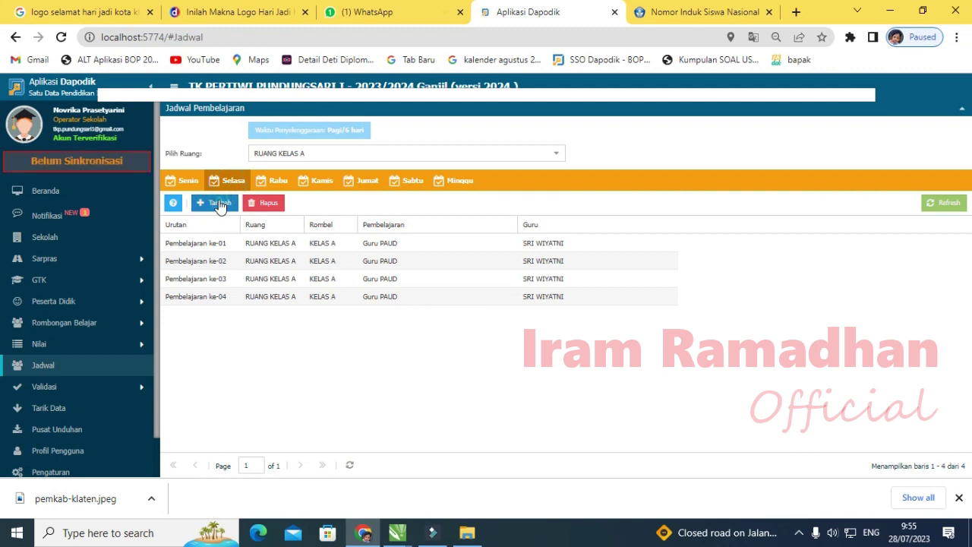
pyautogui.click(617, 252)
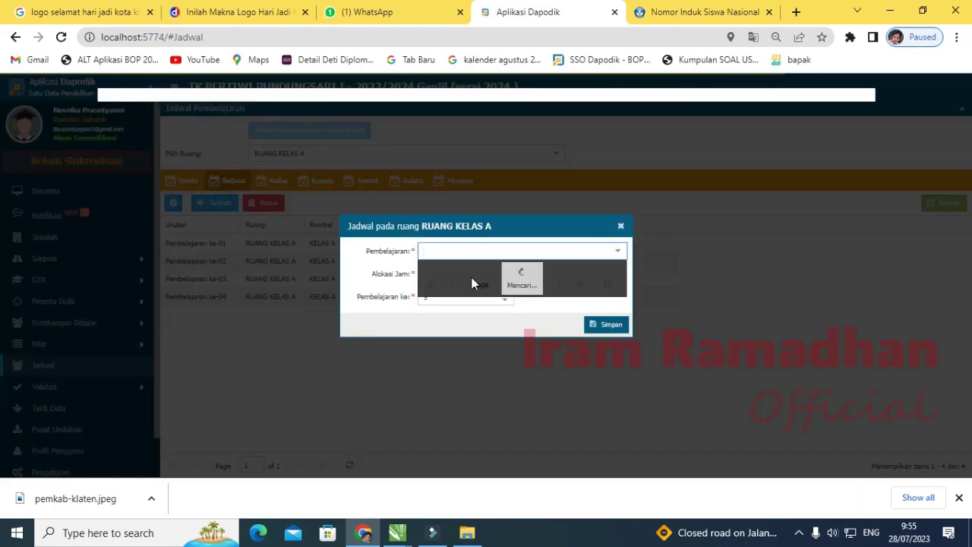
pyautogui.click(459, 280)
pyautogui.click(588, 325)
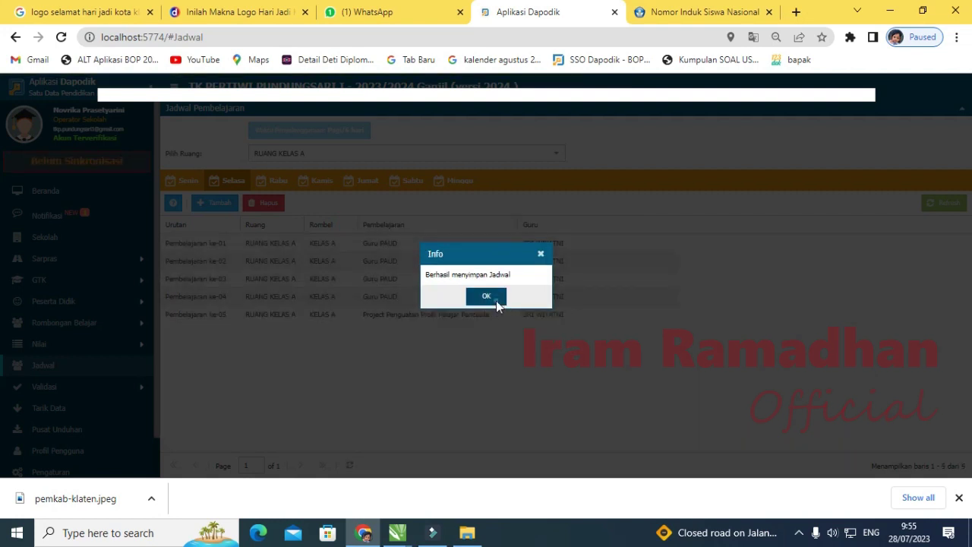
pyautogui.click(487, 297)
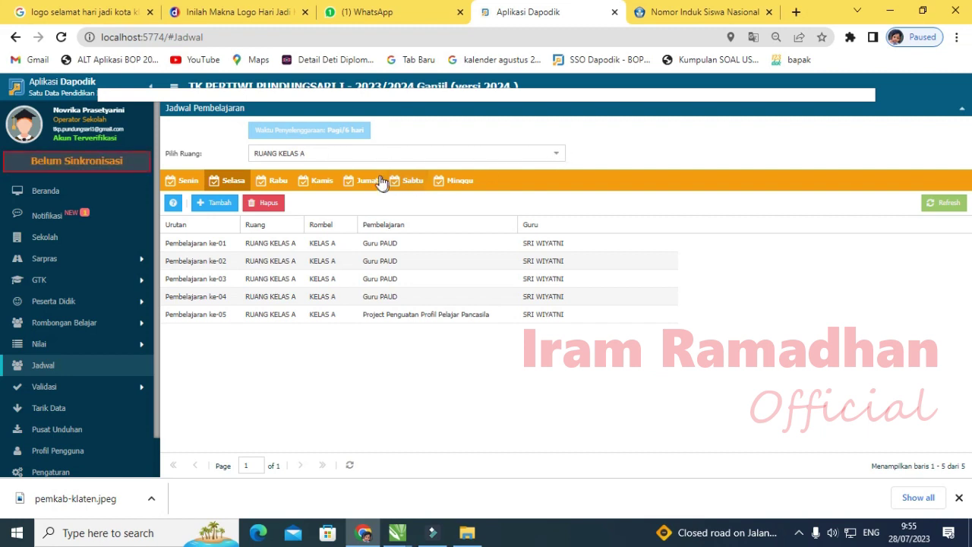
# Step: Select Ruang Kelas B as the room and save a Senin schedule with Guru PAUD for Pembelajaran ke 1 through 4
pyautogui.click(553, 153)
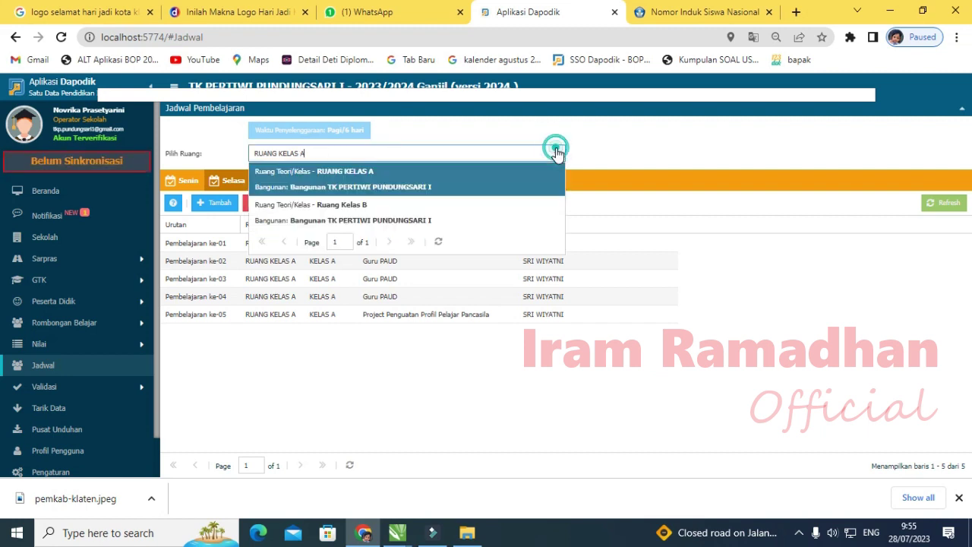
pyautogui.click(363, 214)
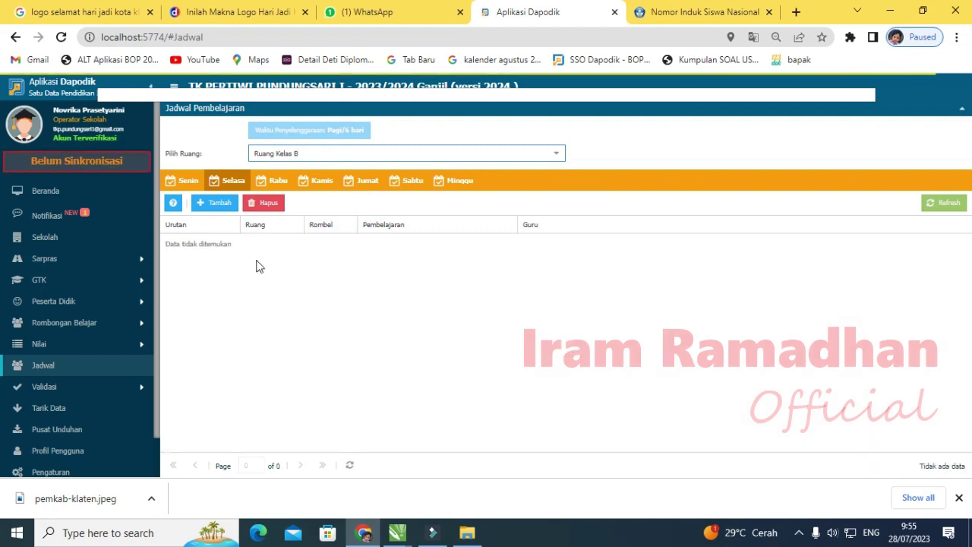
pyautogui.click(193, 185)
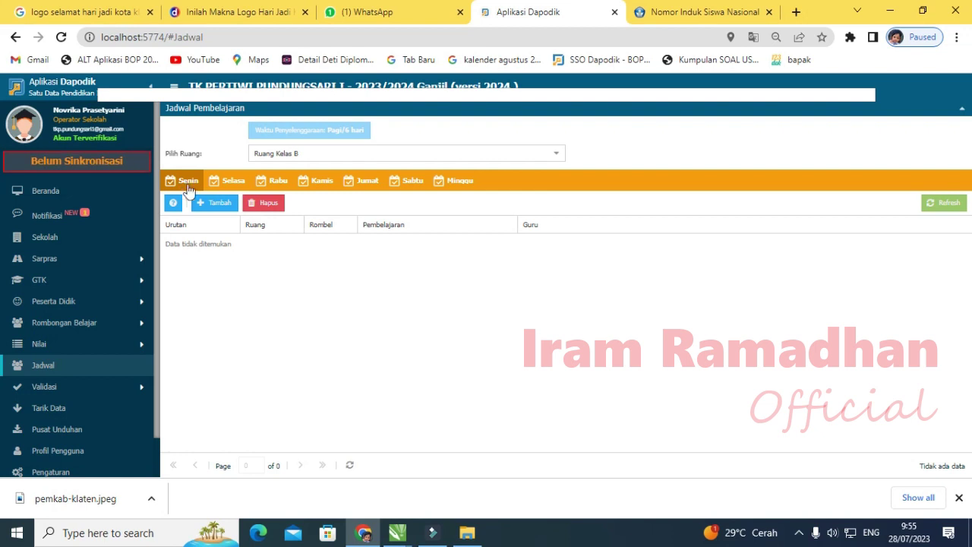
pyautogui.click(215, 206)
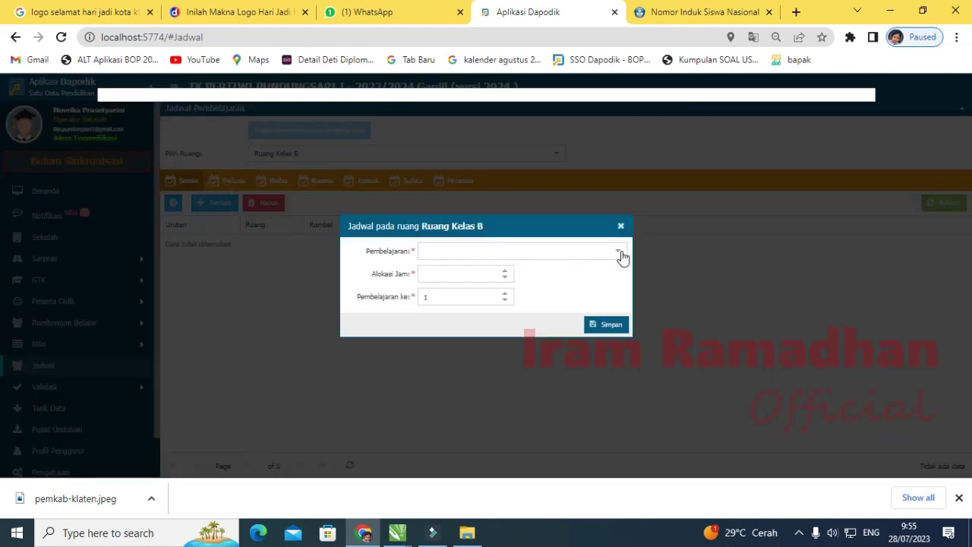
pyautogui.click(619, 251)
pyautogui.click(453, 278)
pyautogui.doubleClick(438, 272)
pyautogui.click(594, 325)
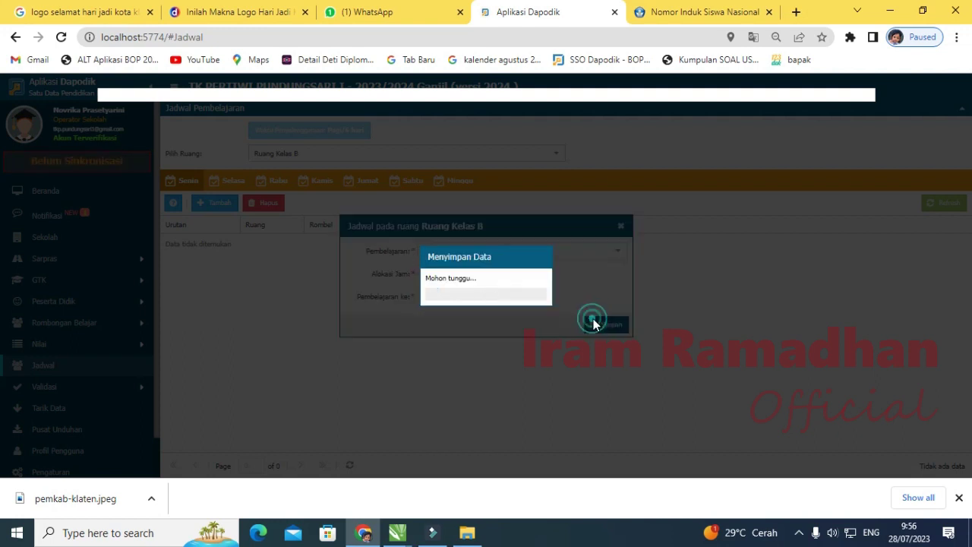
pyautogui.click(482, 297)
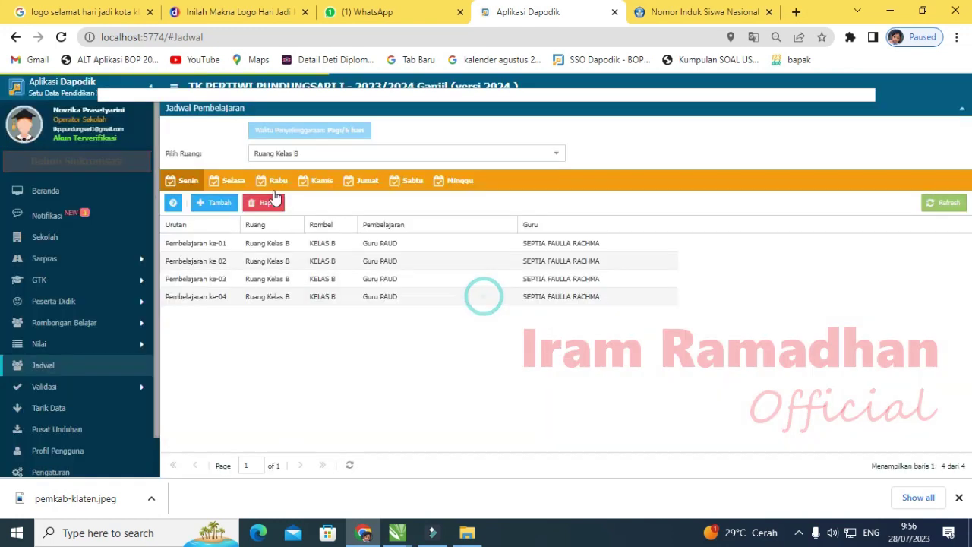
# Step: Add a Selasa schedule for Ruang Kelas B with Guru PAUD, Alokasi Jam 4 and Pembelajaran ke 1, and save it
pyautogui.click(228, 181)
pyautogui.click(231, 202)
pyautogui.click(626, 253)
pyautogui.click(453, 267)
pyautogui.click(456, 273)
pyautogui.write('4')
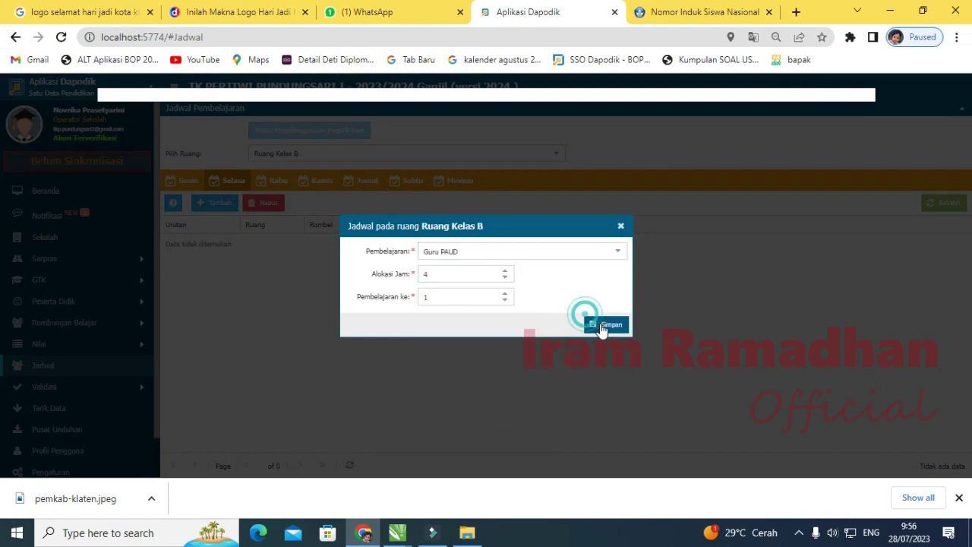
pyautogui.click(604, 324)
pyautogui.click(483, 297)
# Step: Add a Rabu lesson schedule for Ruang Kelas B with Alokasi Jam 4 and save it
pyautogui.click(273, 180)
pyautogui.click(215, 202)
pyautogui.click(617, 251)
pyautogui.click(471, 267)
pyautogui.click(466, 275)
pyautogui.write('4')
pyautogui.click(606, 325)
pyautogui.click(478, 296)
# Step: Add a Kamis lesson schedule for Ruang Kelas B with Alokasi Jam 4 and save it
pyautogui.click(304, 184)
pyautogui.click(214, 202)
pyautogui.click(614, 252)
pyautogui.click(452, 287)
pyautogui.press('BackSpace')
pyautogui.press('BackSpace')
pyautogui.write('4')
pyautogui.click(606, 324)
pyautogui.click(486, 297)
# Step: Add a Jumat lesson schedule for Ruang Kelas B with Alokasi Jam 4 and save it
pyautogui.click(363, 180)
pyautogui.click(224, 202)
pyautogui.click(617, 250)
pyautogui.click(448, 265)
pyautogui.click(489, 275)
pyautogui.write('4')
pyautogui.click(605, 324)
pyautogui.click(486, 297)
# Step: Add a Sabtu schedule for Ruang Kelas B with Guru PAUD, Alokasi Jam 4 and Pembelajaran ke 1, and save it
pyautogui.click(408, 180)
pyautogui.click(214, 202)
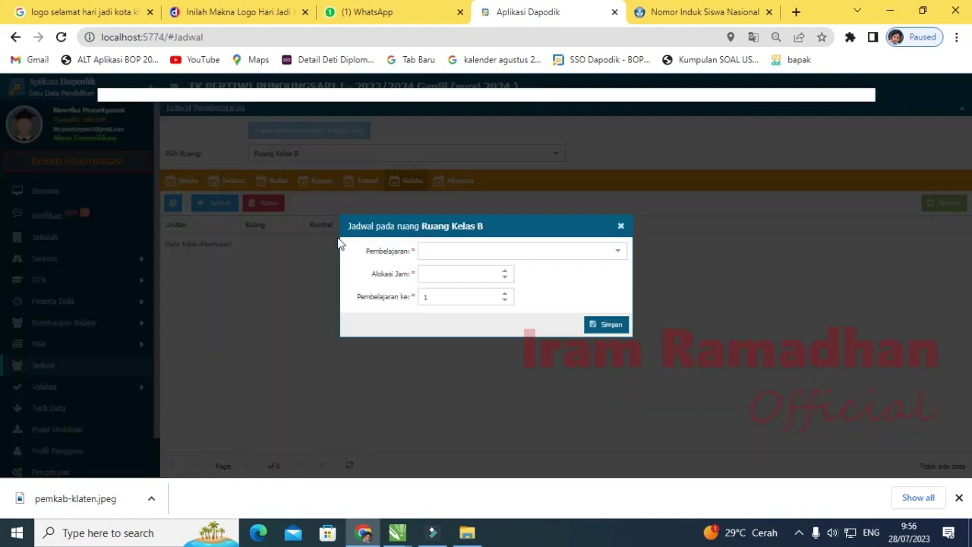
pyautogui.click(627, 257)
pyautogui.click(448, 265)
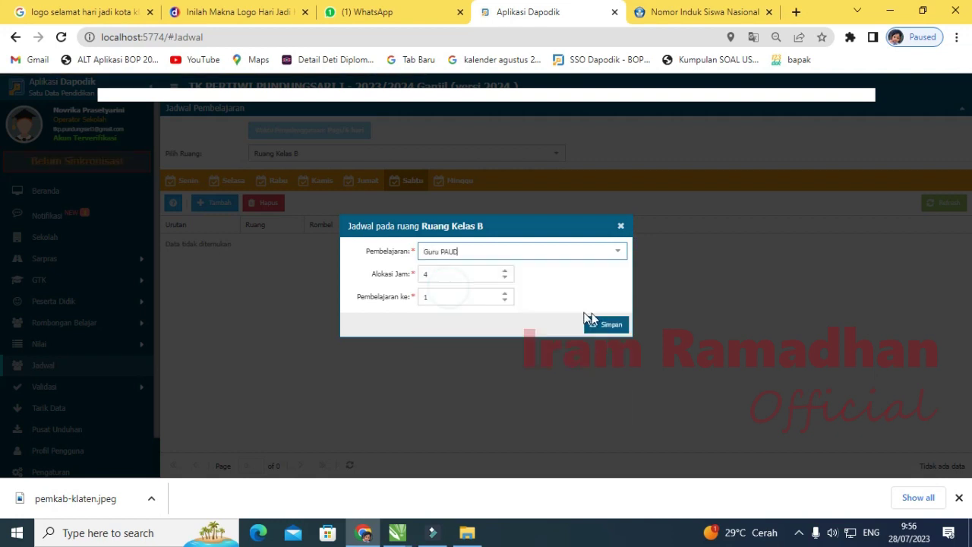
pyautogui.click(596, 324)
pyautogui.click(492, 296)
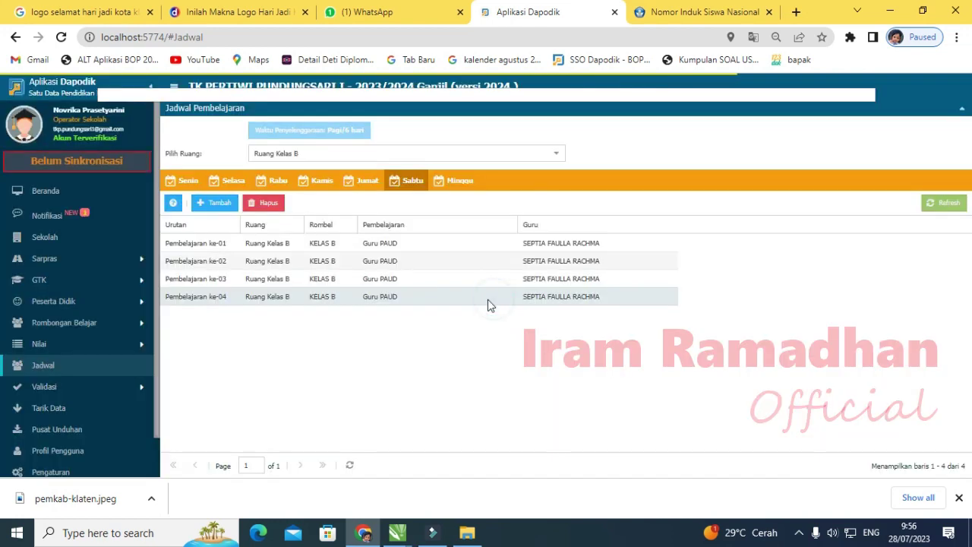
# Step: Add Project Penguatan Profil Pelajar Pancasila to Ruang Kelas B's Senin schedule with Alokasi Jam 1 and Pembelajaran ke 5, and save it
pyautogui.click(192, 183)
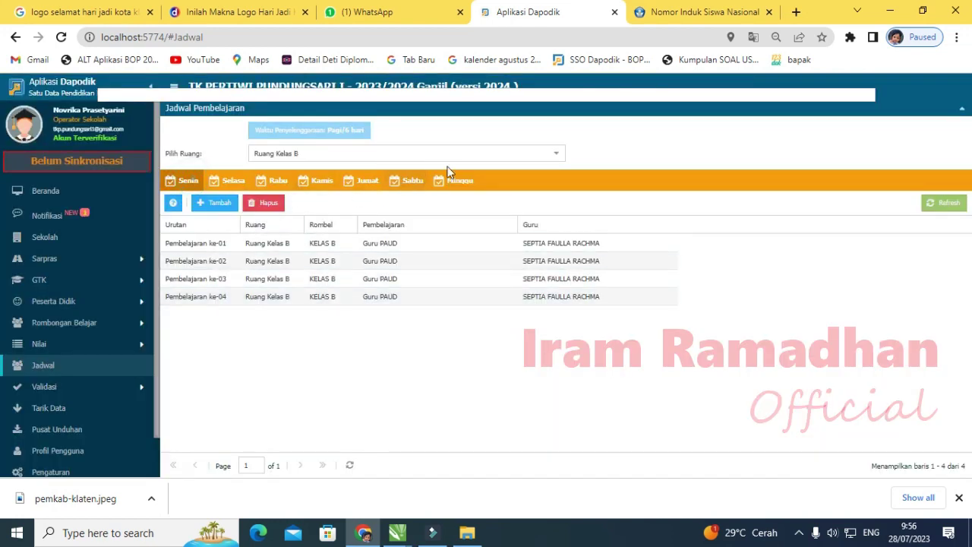
pyautogui.click(214, 202)
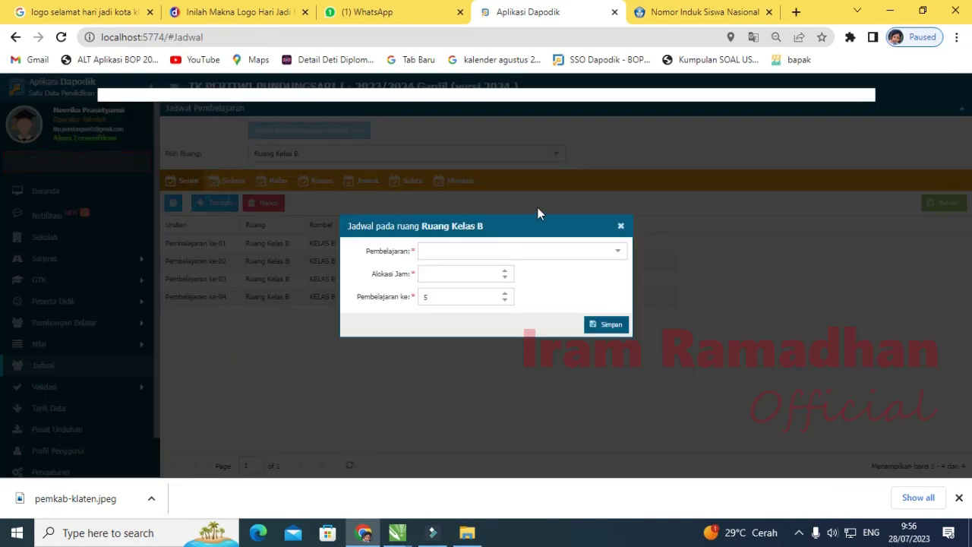
pyautogui.click(617, 252)
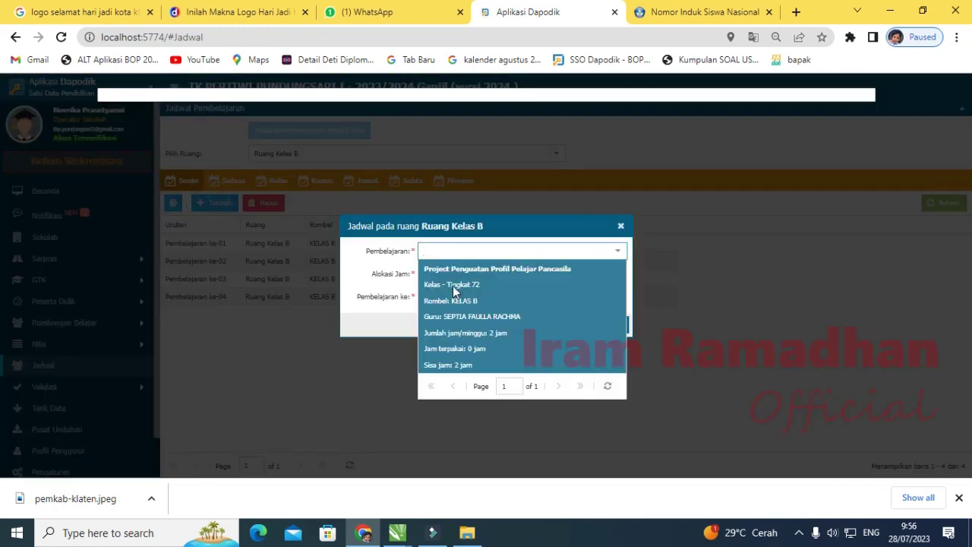
pyautogui.click(454, 290)
pyautogui.doubleClick(451, 275)
pyautogui.write('1')
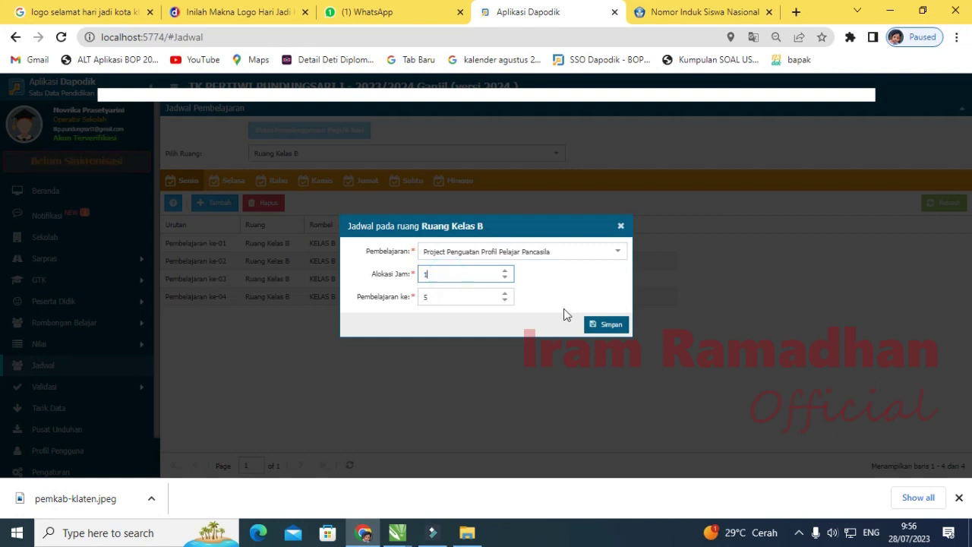
pyautogui.click(609, 325)
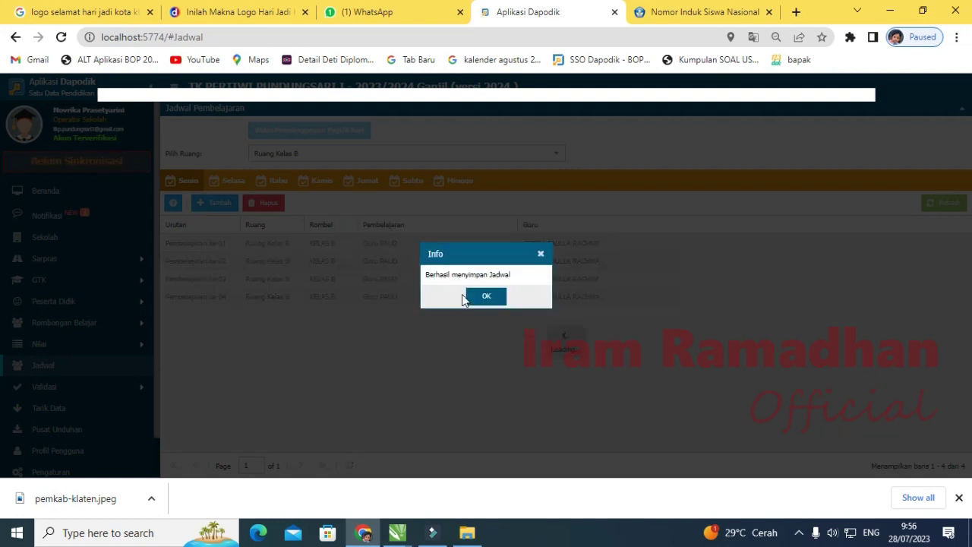
pyautogui.click(480, 295)
# Step: Add Project Penguatan Profil Pelajar Pancasila to Ruang Kelas B's Selasa schedule with Alokasi Jam 1 and Pembelajaran ke 5, and save it
pyautogui.click(230, 182)
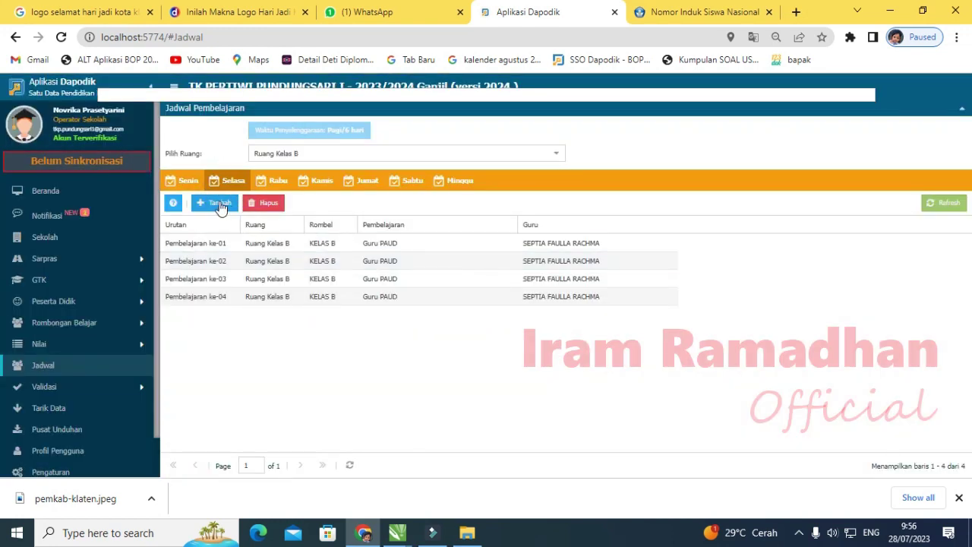
pyautogui.click(217, 204)
pyautogui.click(611, 253)
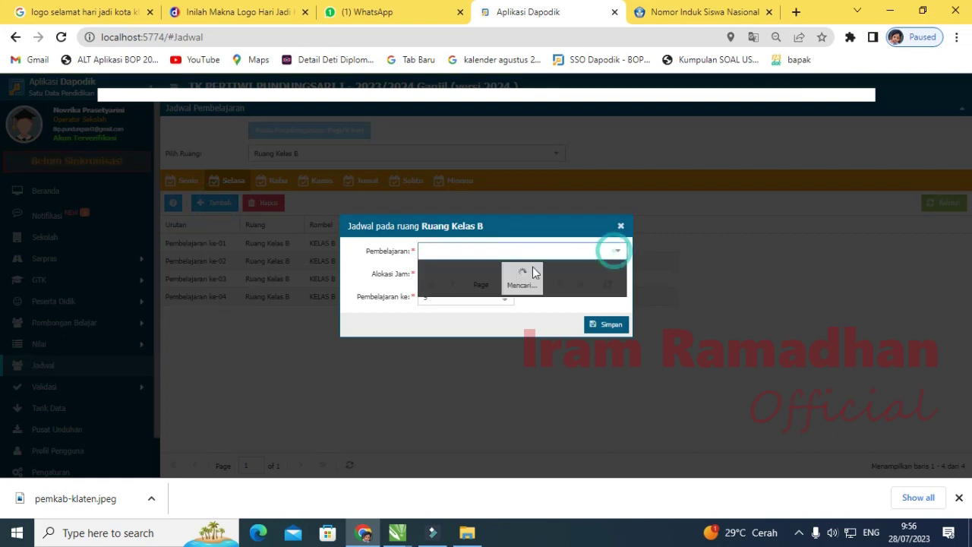
pyautogui.click(462, 276)
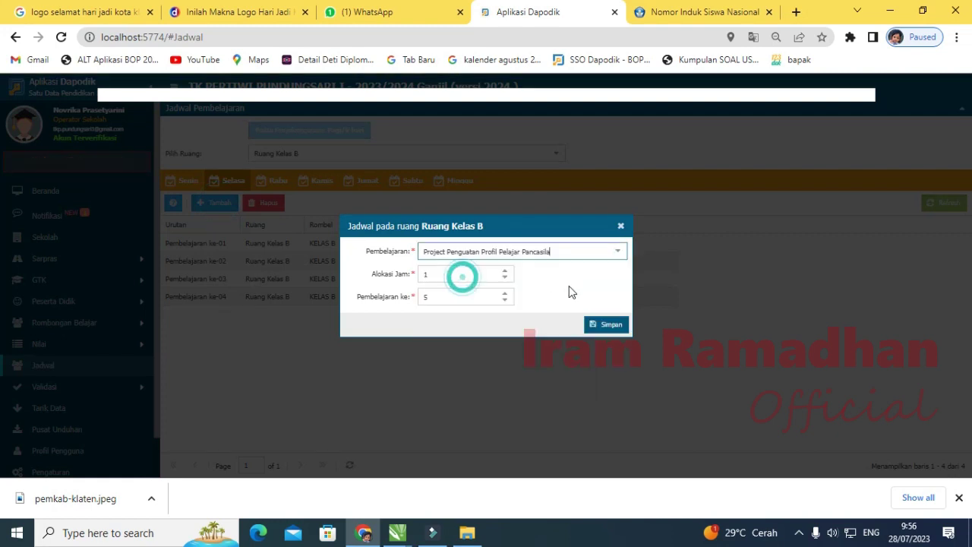
pyautogui.click(597, 324)
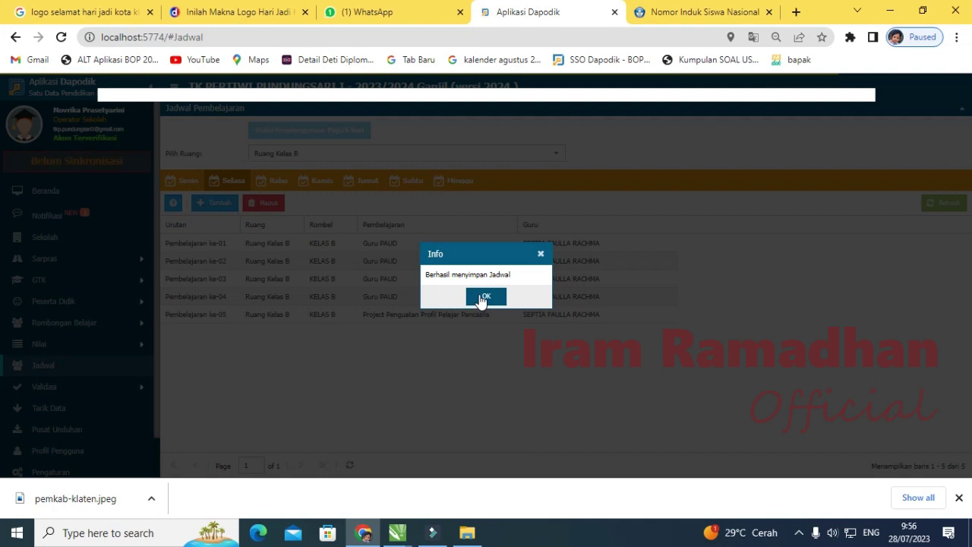
pyautogui.click(483, 296)
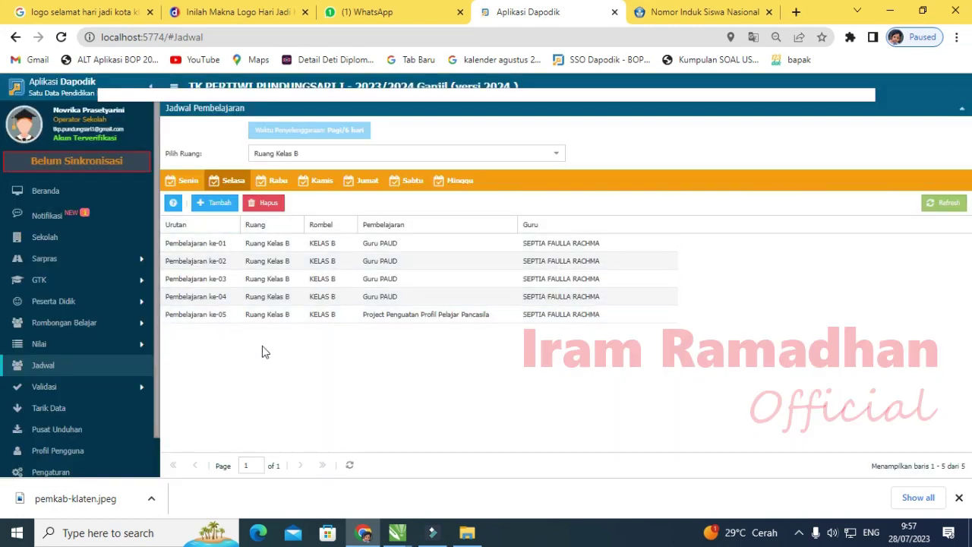